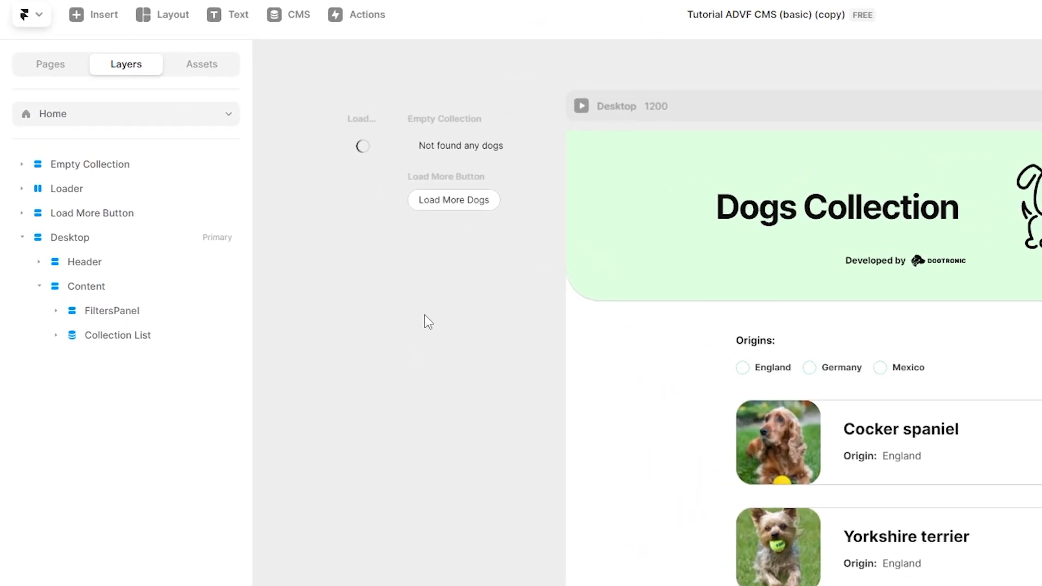
Examine the Collection List layers and the England, Germany and Mexico filter options inside FiltersPanel
{"action": "left_click", "coordinate": [117, 337]}
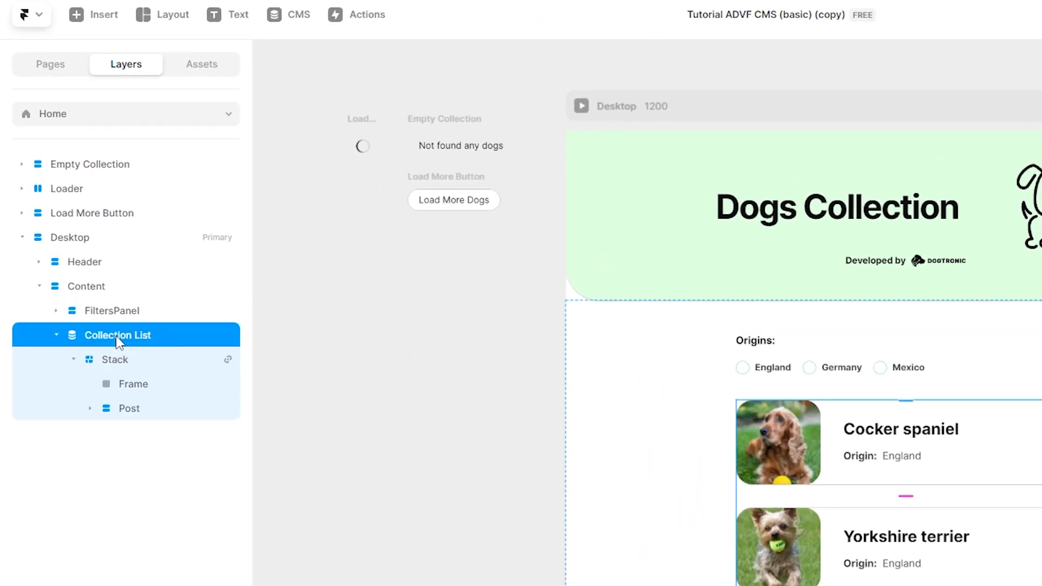
{"action": "left_click", "coordinate": [55, 311]}
{"action": "left_click", "coordinate": [73, 360]}
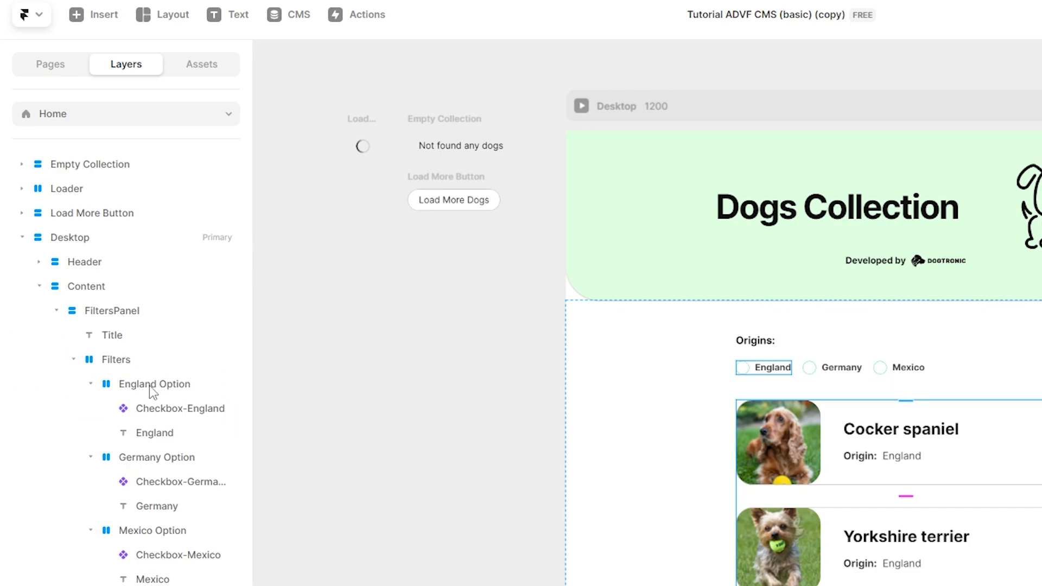
{"action": "left_click", "coordinate": [152, 386]}
{"action": "left_click", "coordinate": [153, 457]}
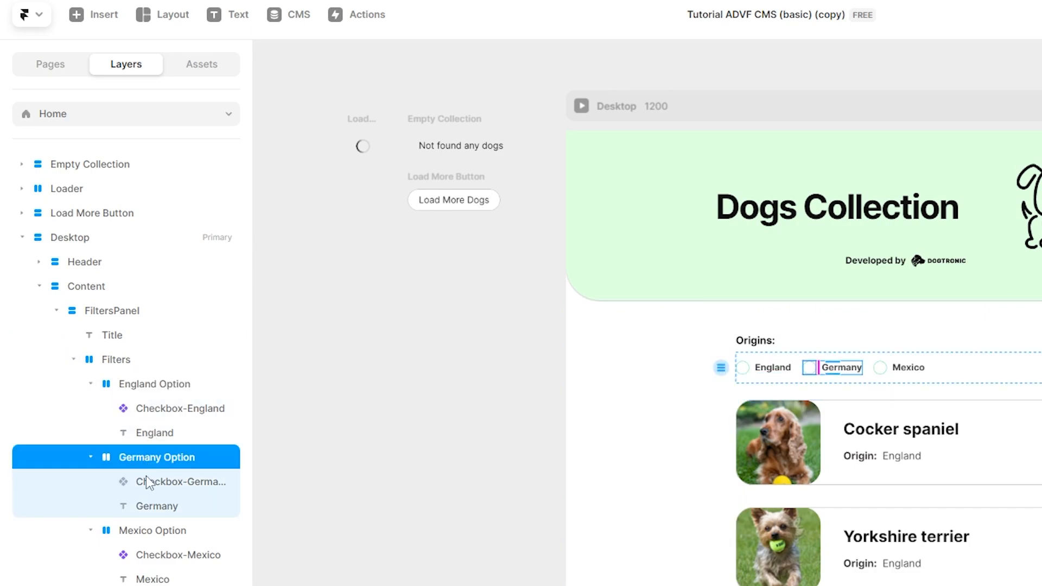
{"action": "left_click", "coordinate": [147, 531]}
{"action": "left_click", "coordinate": [310, 350]}
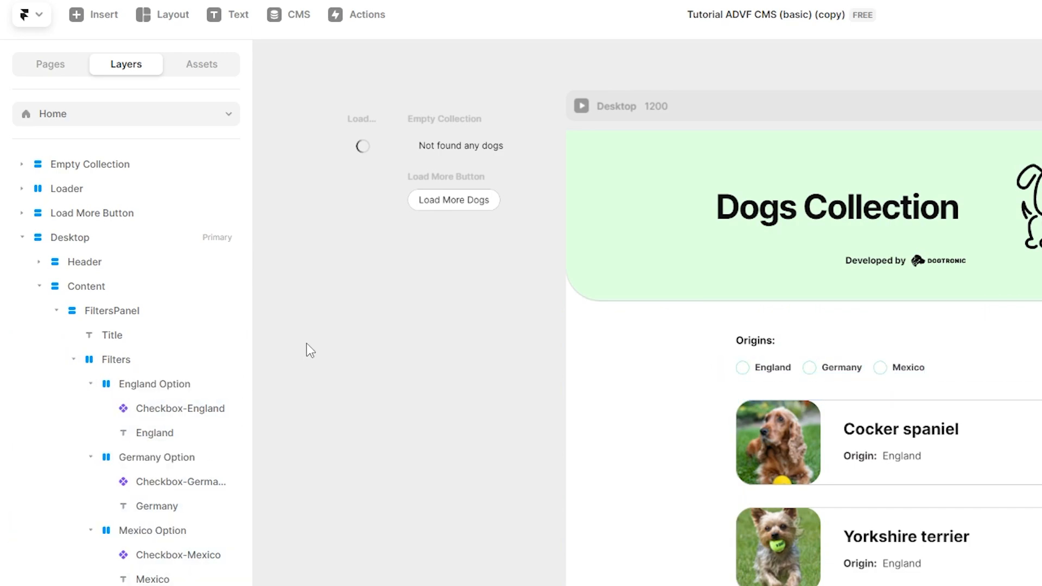
Examine the separate Loader, Empty Collection and Load More Button frames beside the Desktop layout
{"action": "scroll", "coordinate": [345, 86], "scroll_direction": "up", "scroll_amount": 3}
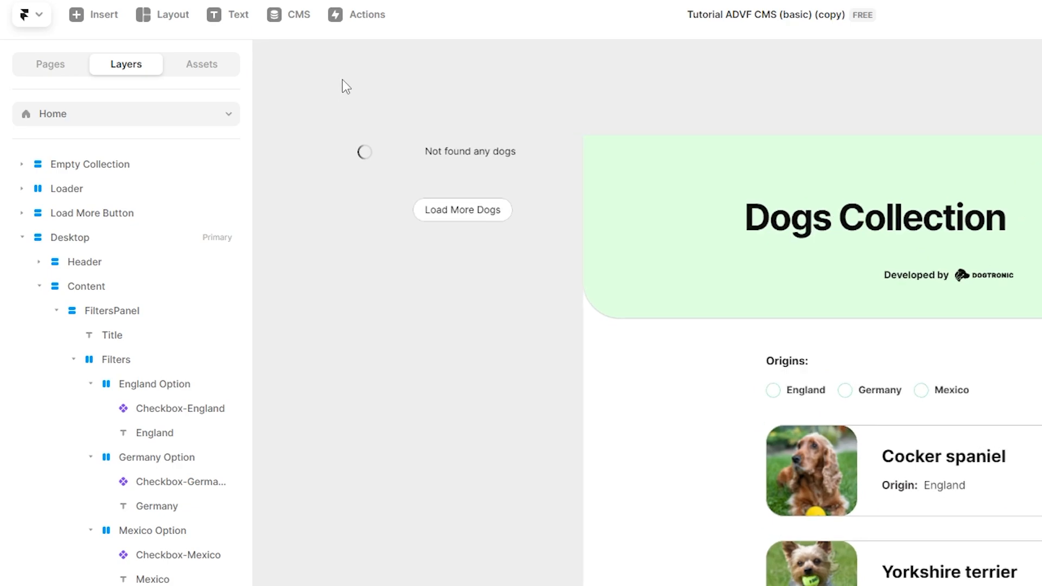
{"action": "scroll", "coordinate": [345, 85], "scroll_direction": "up", "scroll_amount": 4}
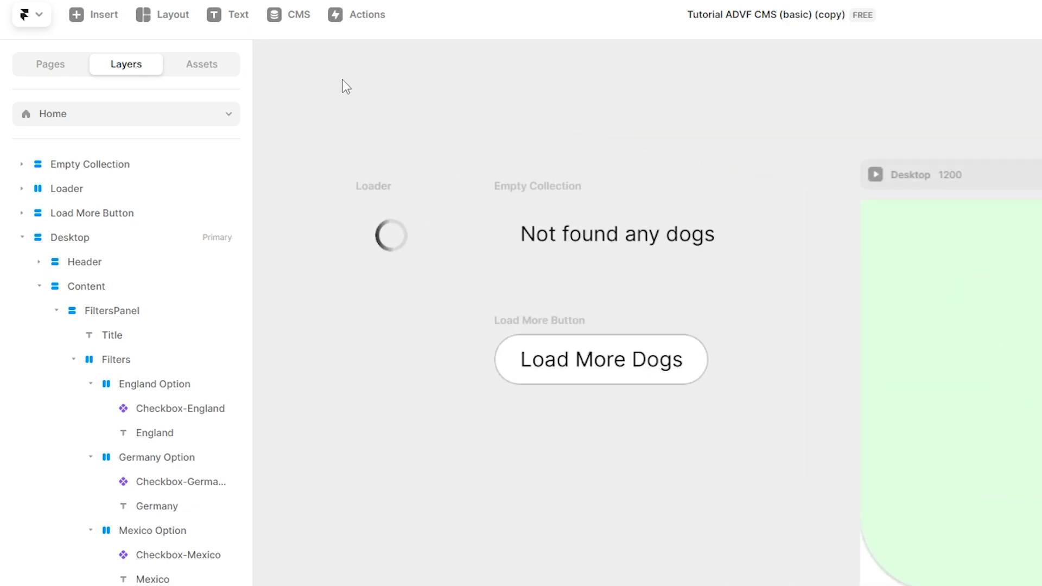
{"action": "left_click", "coordinate": [372, 180]}
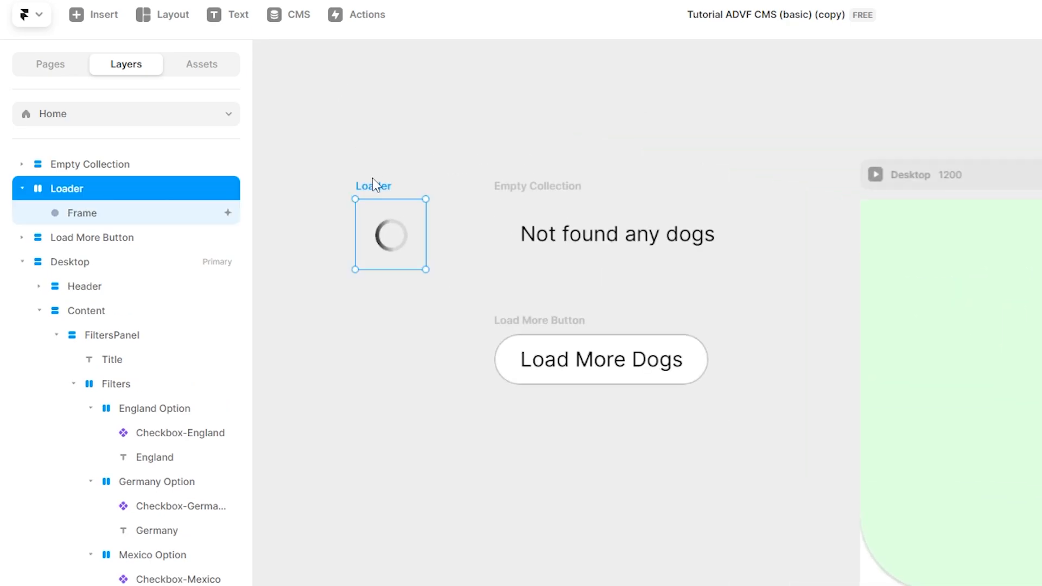
{"action": "left_click", "coordinate": [542, 183]}
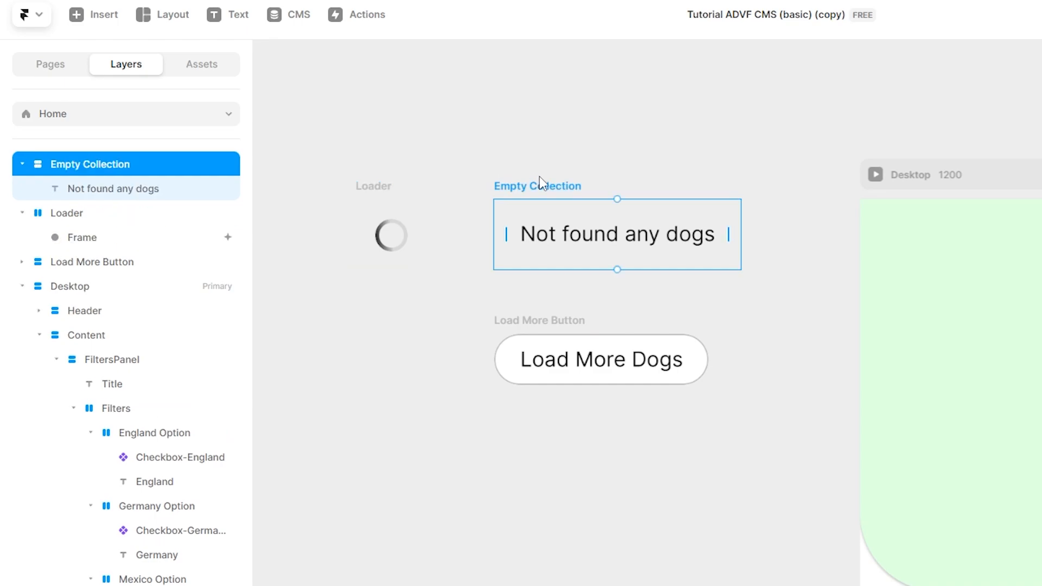
{"action": "left_click", "coordinate": [552, 319]}
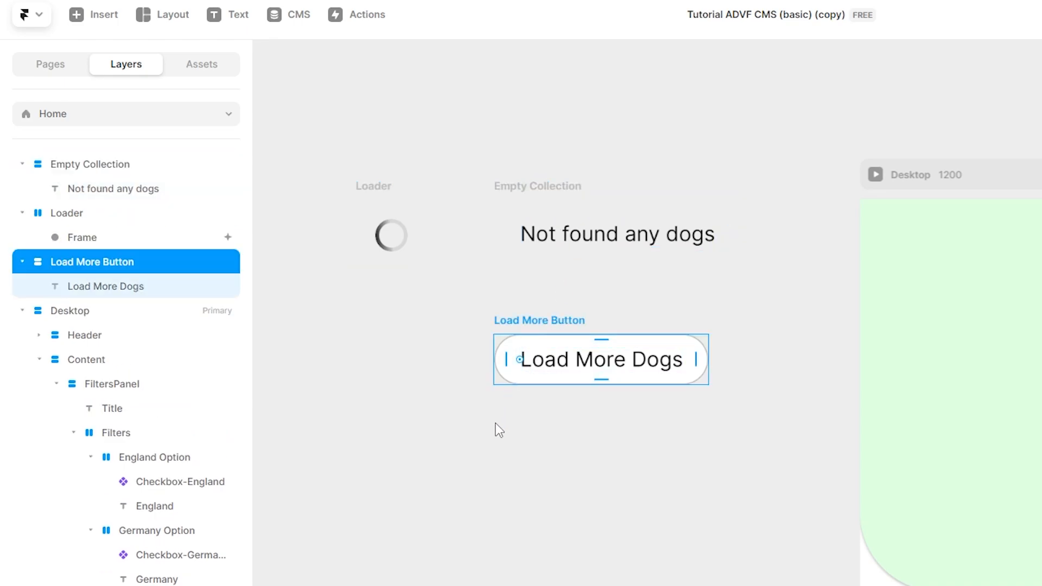
{"action": "left_click", "coordinate": [493, 447]}
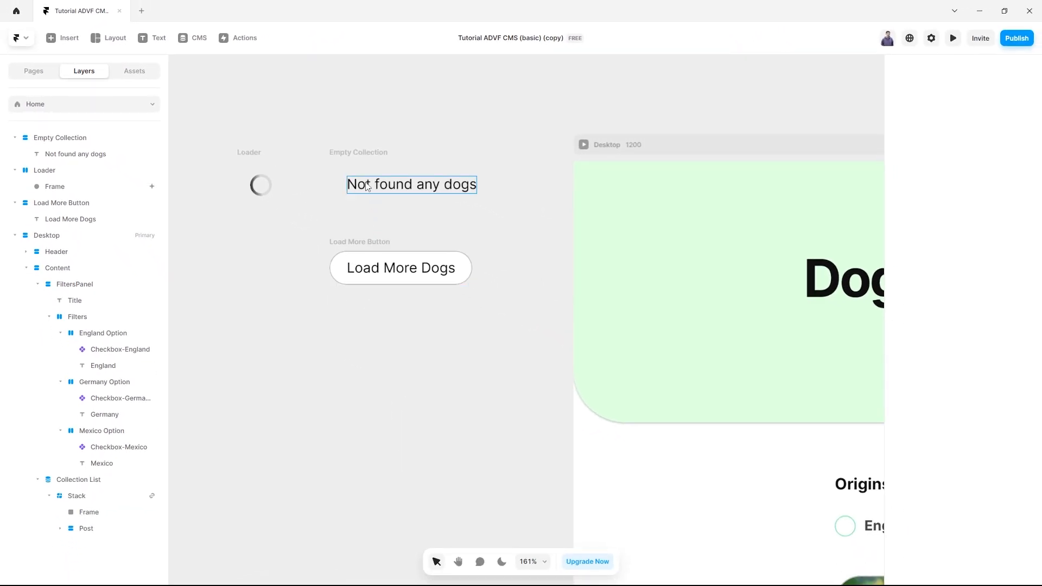
Review the Cocker spaniel item and its Origin options in the Dogs CMS collection, then return to the canvas
{"action": "left_click", "coordinate": [202, 40]}
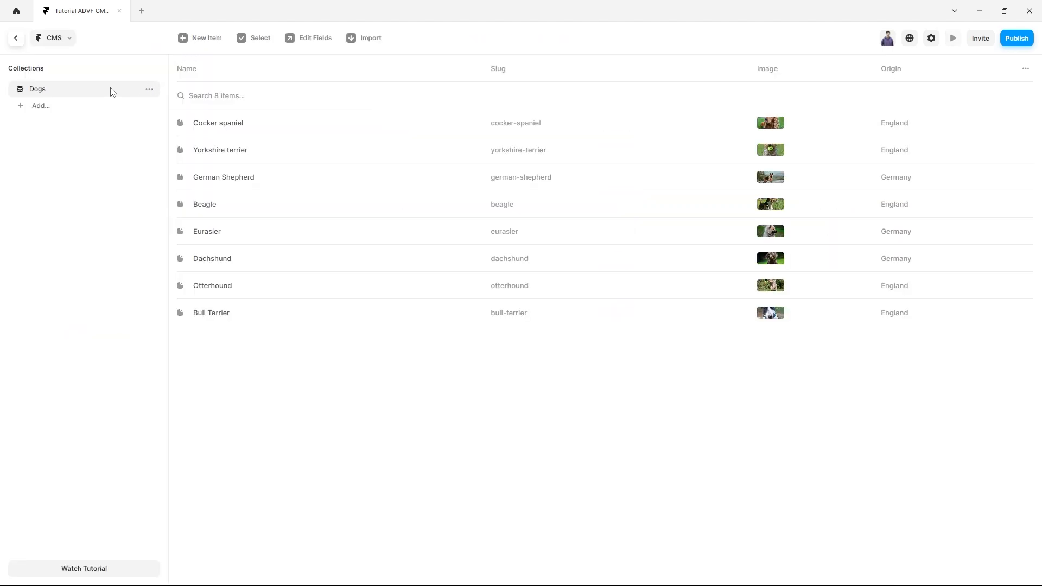
{"action": "left_click", "coordinate": [269, 126]}
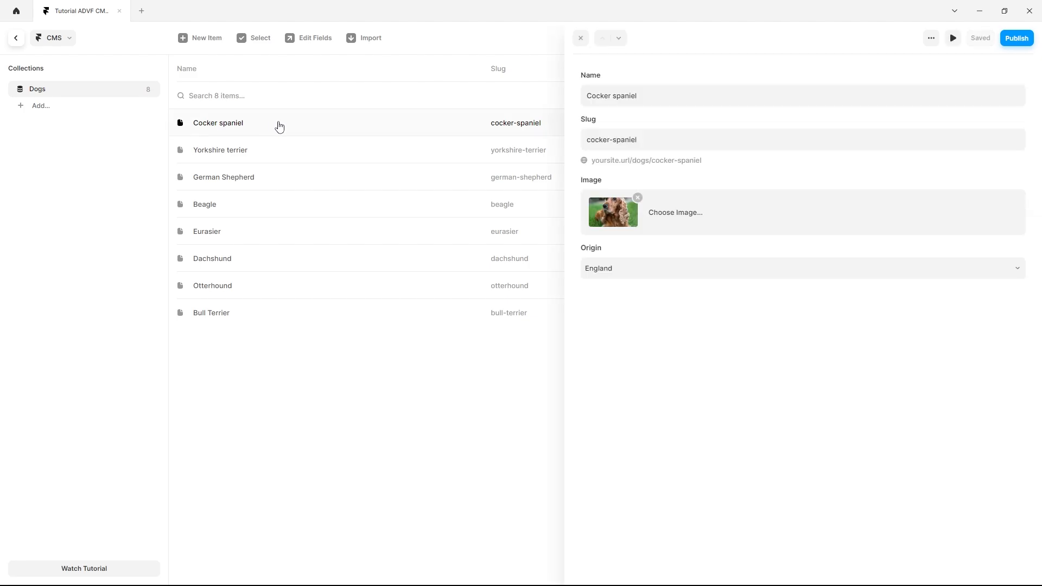
{"action": "left_click", "coordinate": [629, 268]}
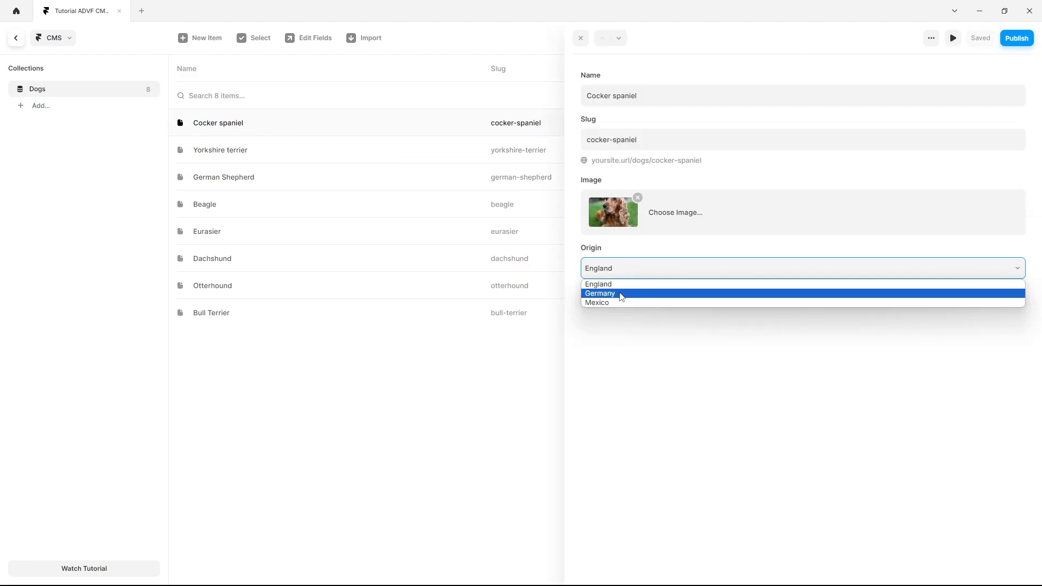
{"action": "left_click", "coordinate": [622, 328]}
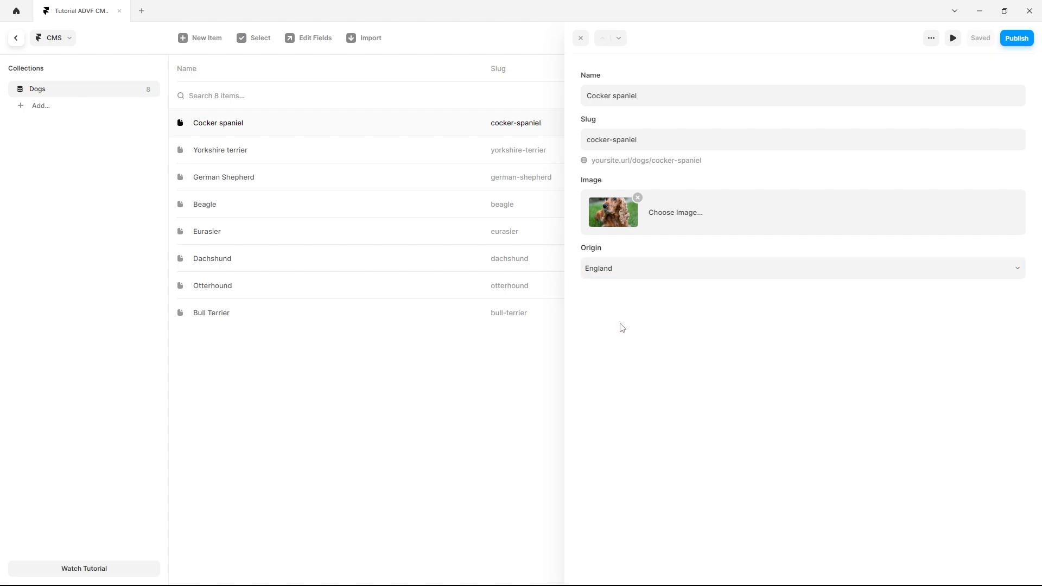
{"action": "left_click", "coordinate": [578, 39]}
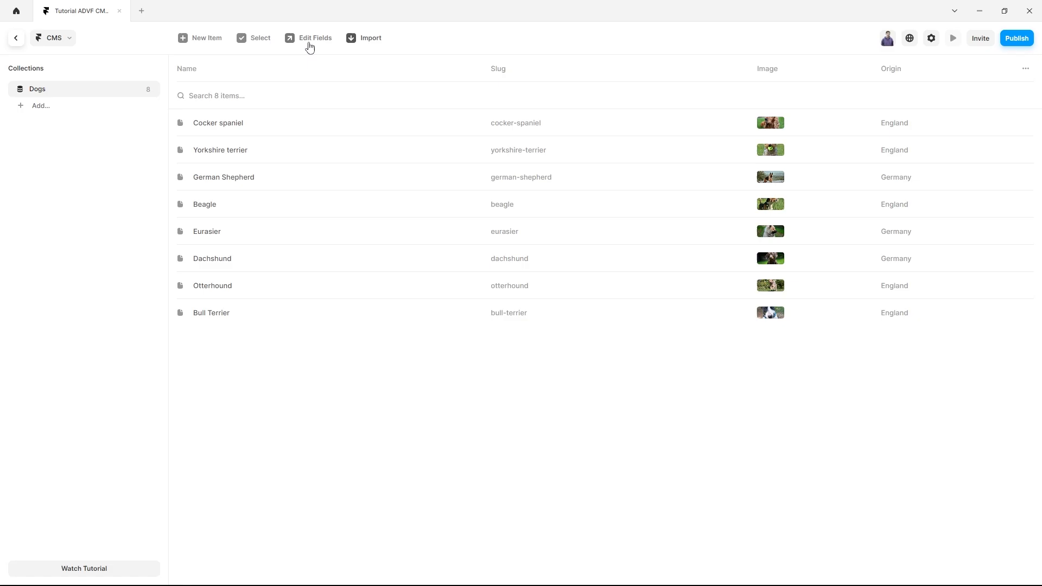
{"action": "left_click", "coordinate": [17, 39]}
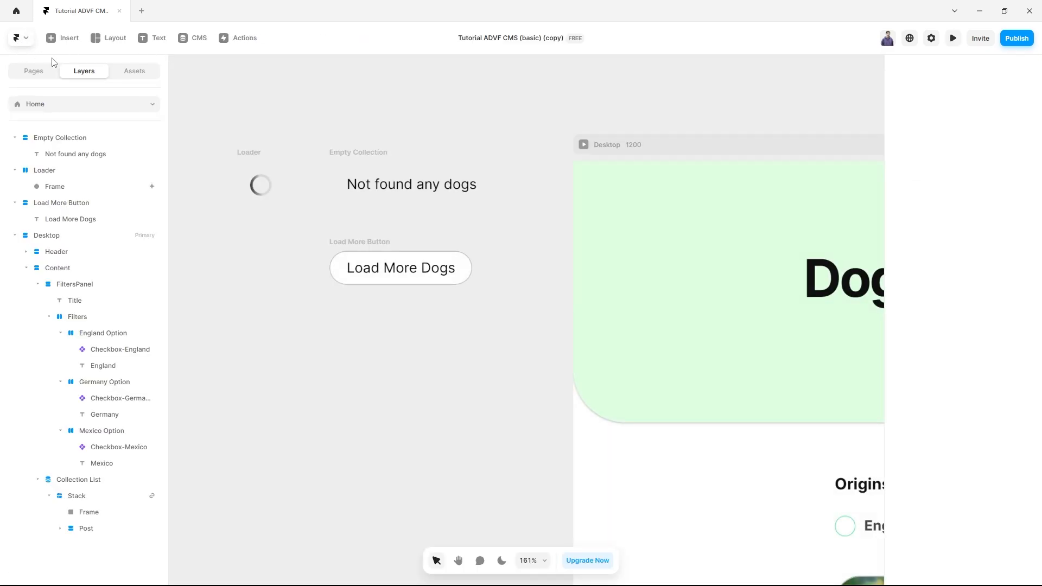
Open the England option's Checkbox component for editing and inspect its Unchecked and Checked variants
{"action": "scroll", "coordinate": [629, 475], "scroll_direction": "down", "scroll_amount": 2}
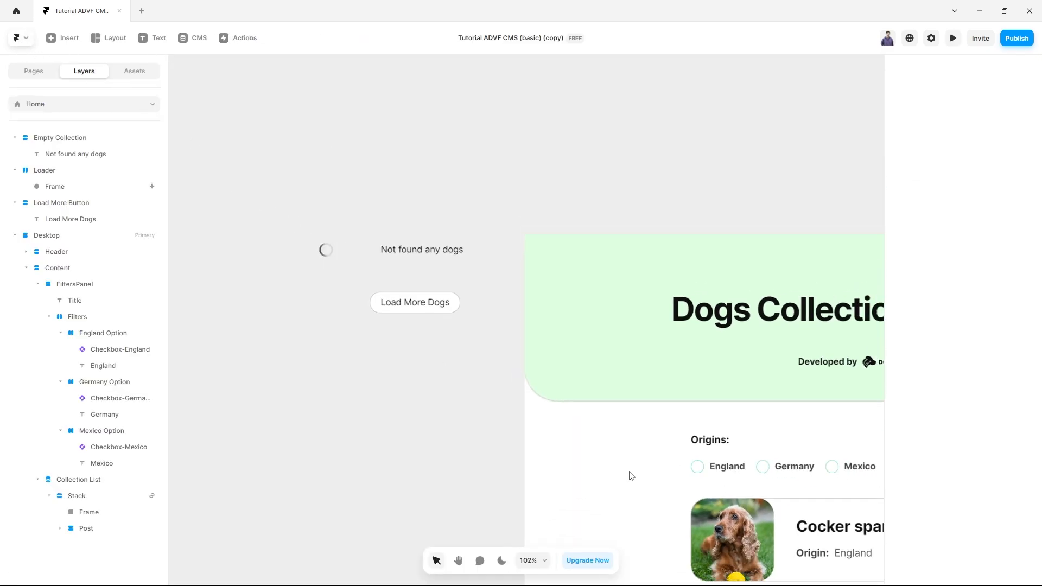
{"action": "scroll", "coordinate": [812, 493], "scroll_direction": "up", "scroll_amount": 6}
{"action": "scroll", "coordinate": [822, 492], "scroll_direction": "up", "scroll_amount": 2}
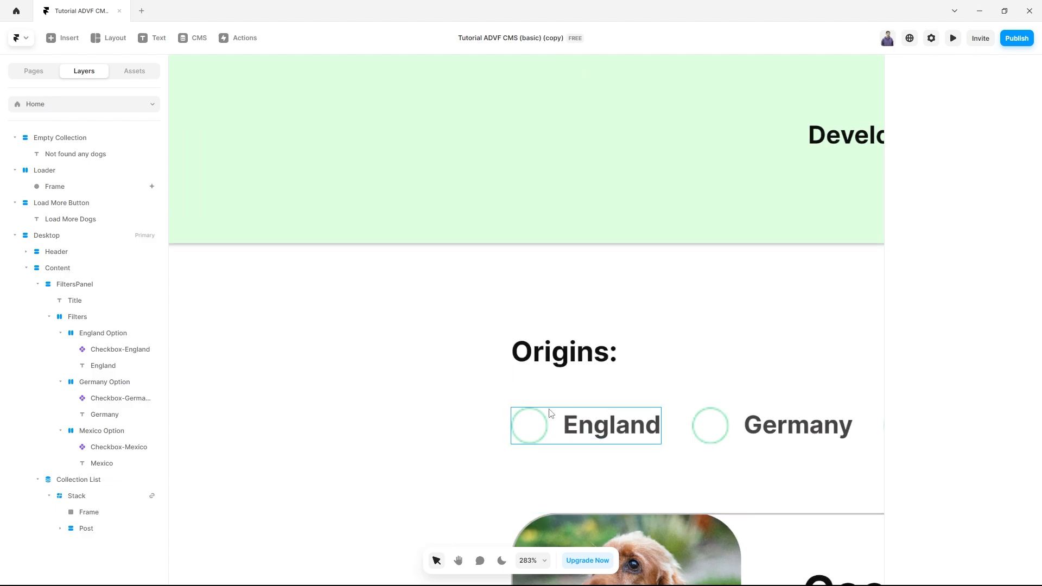
{"action": "left_click", "coordinate": [531, 422]}
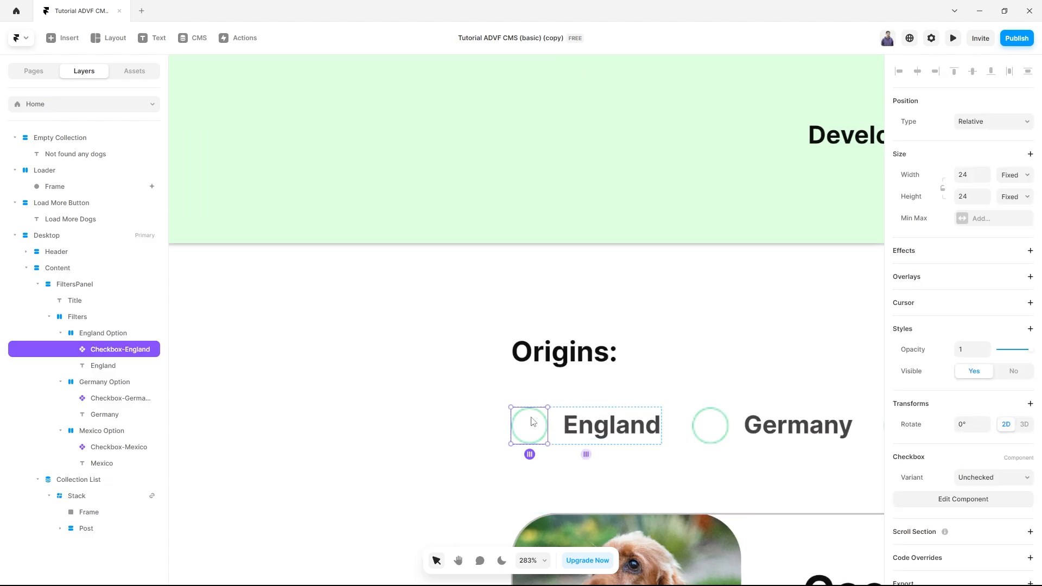
{"action": "left_click", "coordinate": [957, 504]}
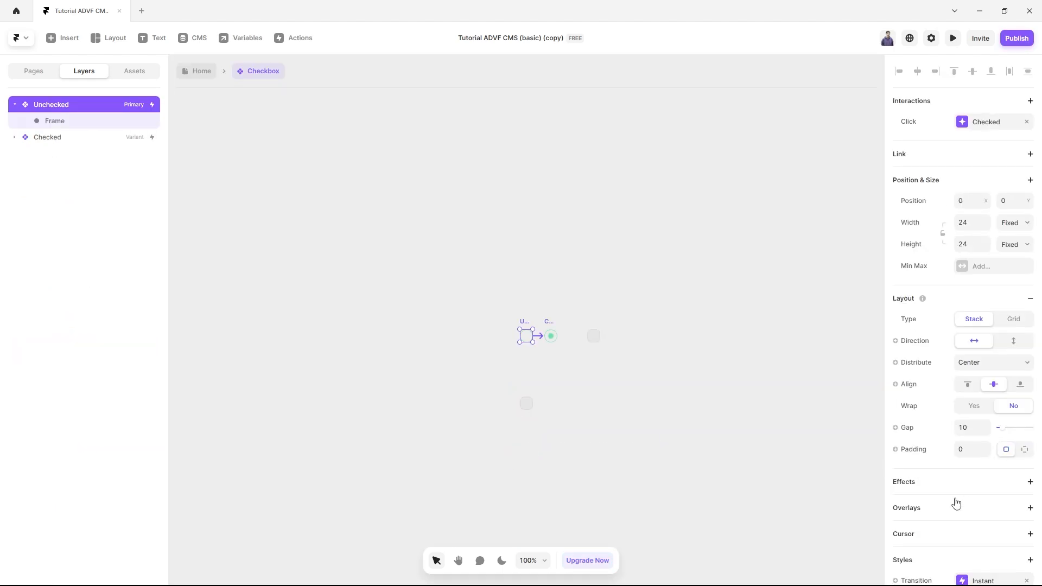
{"action": "scroll", "coordinate": [557, 332], "scroll_direction": "up", "scroll_amount": 5}
{"action": "left_click", "coordinate": [481, 275]}
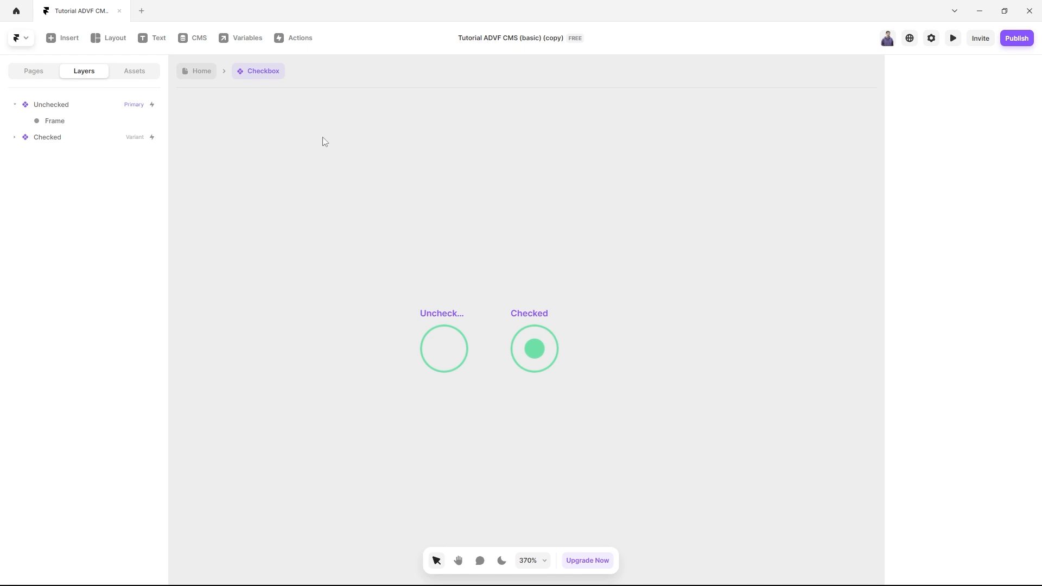
{"action": "left_click", "coordinate": [56, 106]}
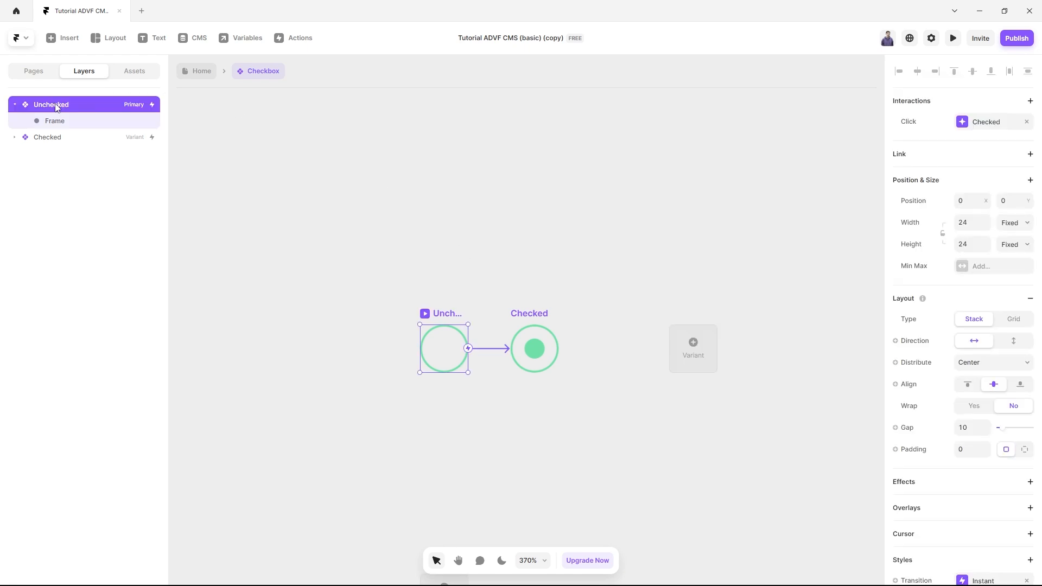
{"action": "left_click", "coordinate": [54, 138]}
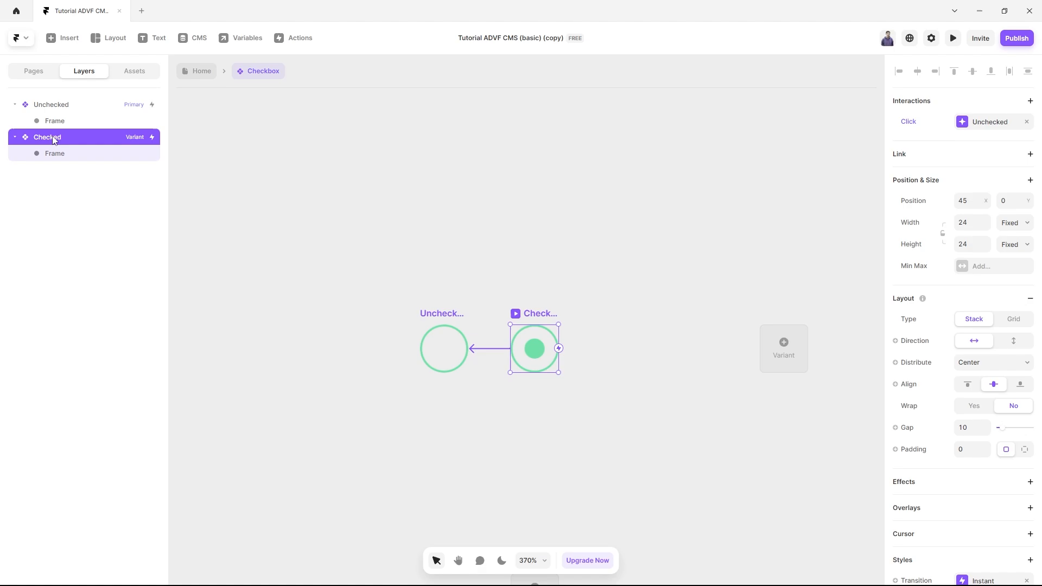
Check the Pointer style of the Unchecked variant's inner frame, keeping it at None, and return to the Home page
{"action": "left_click", "coordinate": [56, 122]}
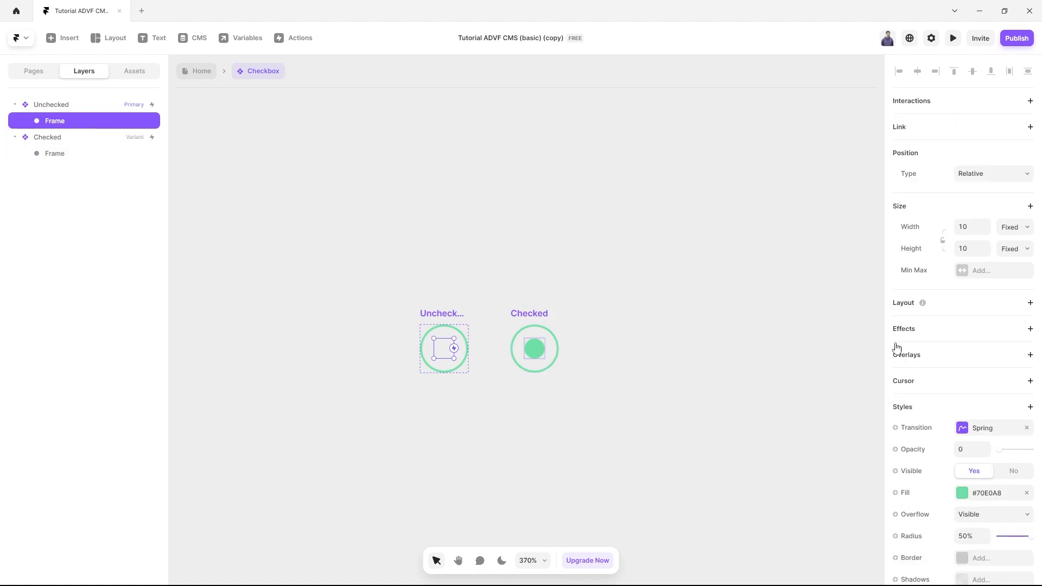
{"action": "scroll", "coordinate": [923, 375], "scroll_direction": "down", "scroll_amount": 3}
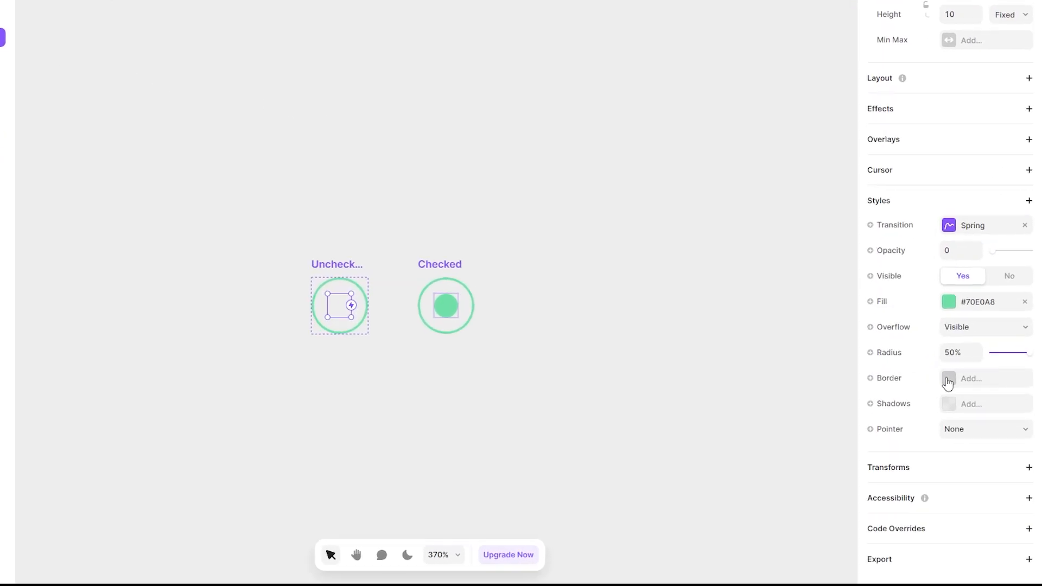
{"action": "left_click", "coordinate": [964, 431]}
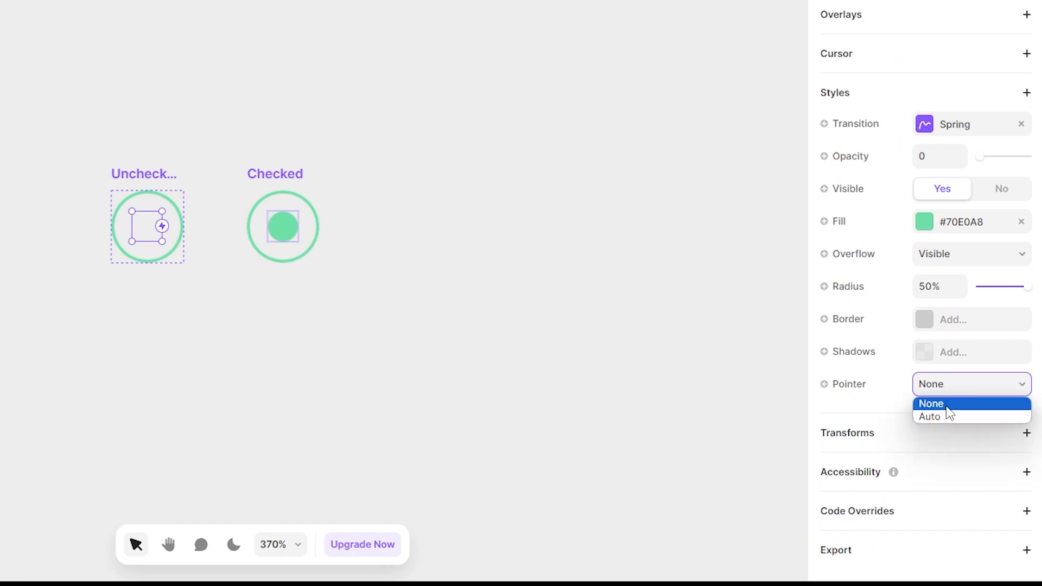
{"action": "left_click", "coordinate": [947, 406]}
{"action": "left_click", "coordinate": [297, 93]}
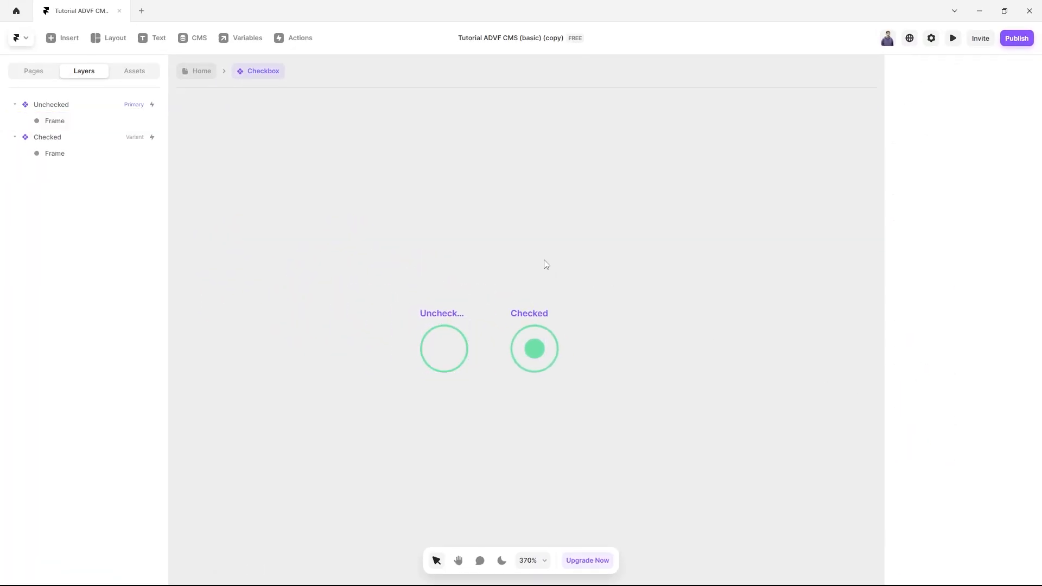
{"action": "left_click", "coordinate": [199, 73]}
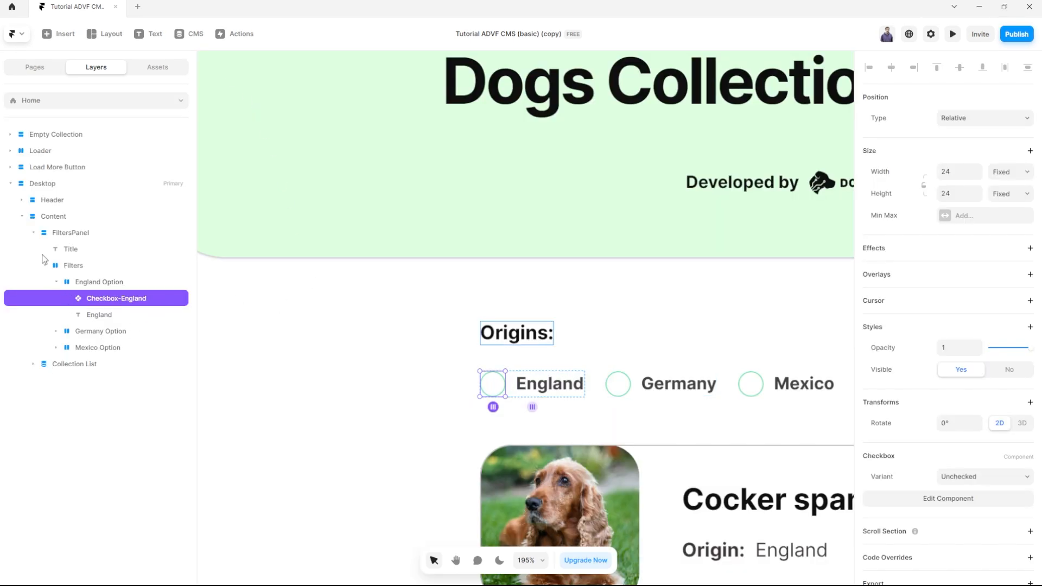
Collapse the FiltersPanel layers and paste the copied CheckboxWrapper component into the Desktop's Collection List
{"action": "left_click", "coordinate": [33, 233]}
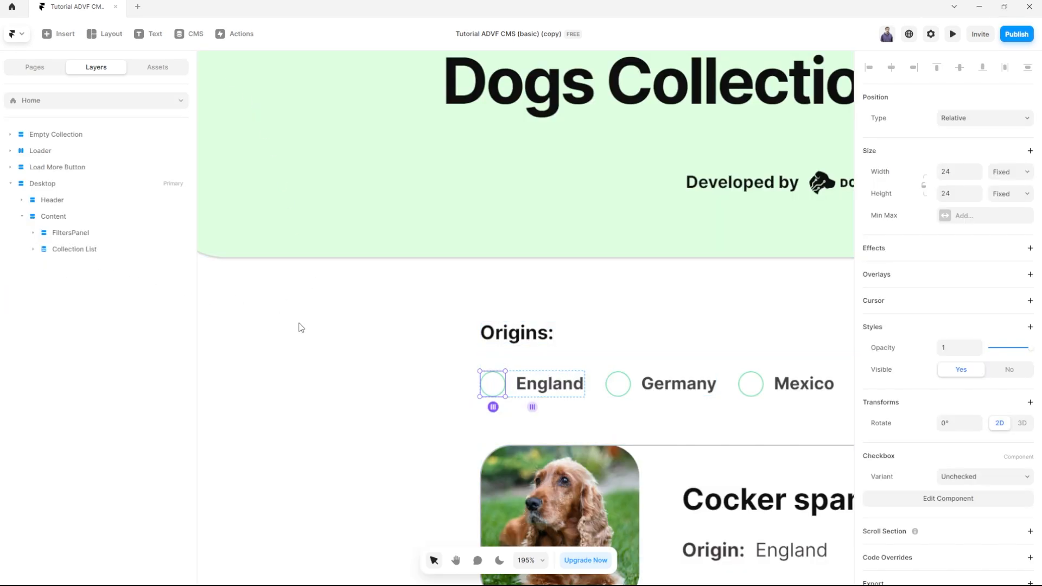
{"action": "scroll", "coordinate": [394, 339], "scroll_direction": "down", "scroll_amount": 3}
{"action": "scroll", "coordinate": [395, 339], "scroll_direction": "down", "scroll_amount": 5}
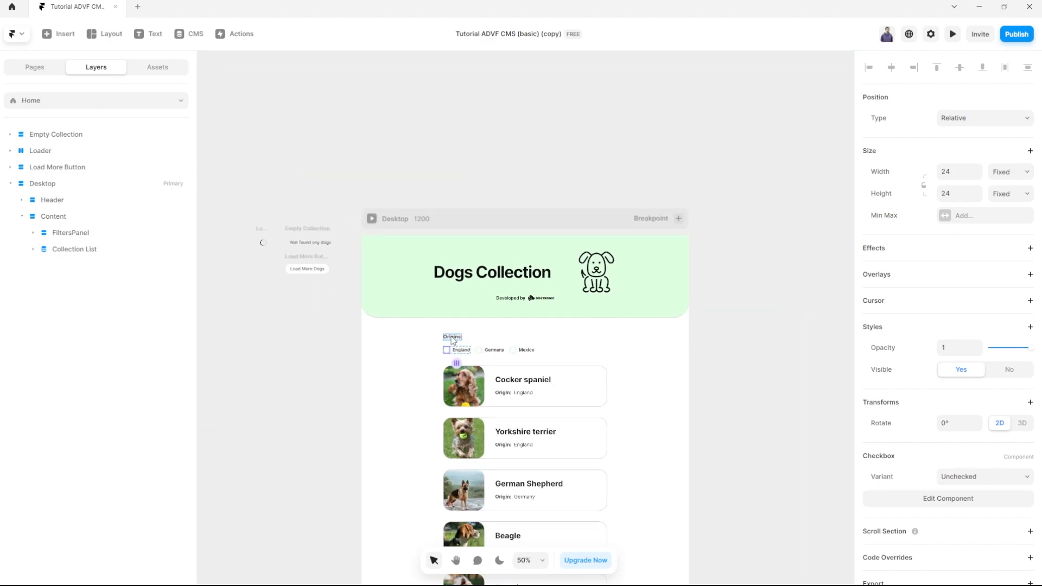
{"action": "left_click", "coordinate": [77, 217]}
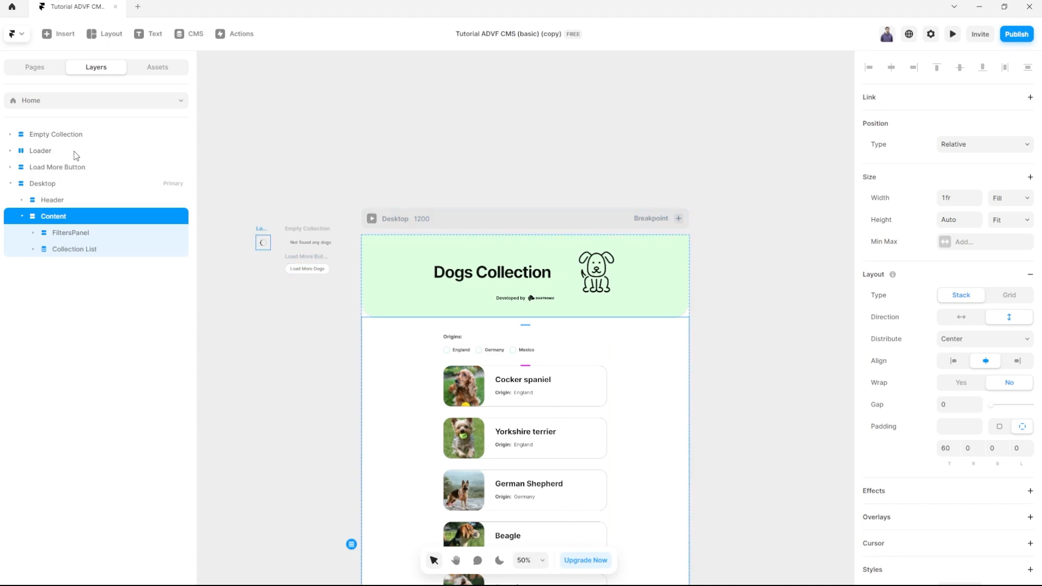
{"action": "left_click", "coordinate": [57, 186]}
{"action": "key", "text": "ctrl+v"}
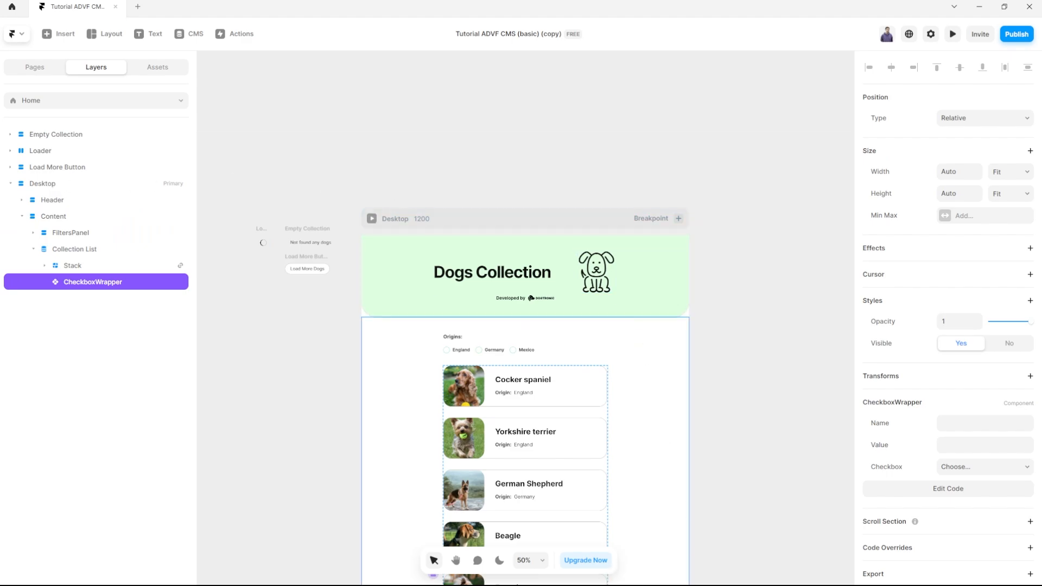
Paste the CollectionItemFilter and CollectionManager components into the Desktop's Collection List, below CheckboxWrapper
{"action": "left_click", "coordinate": [54, 186]}
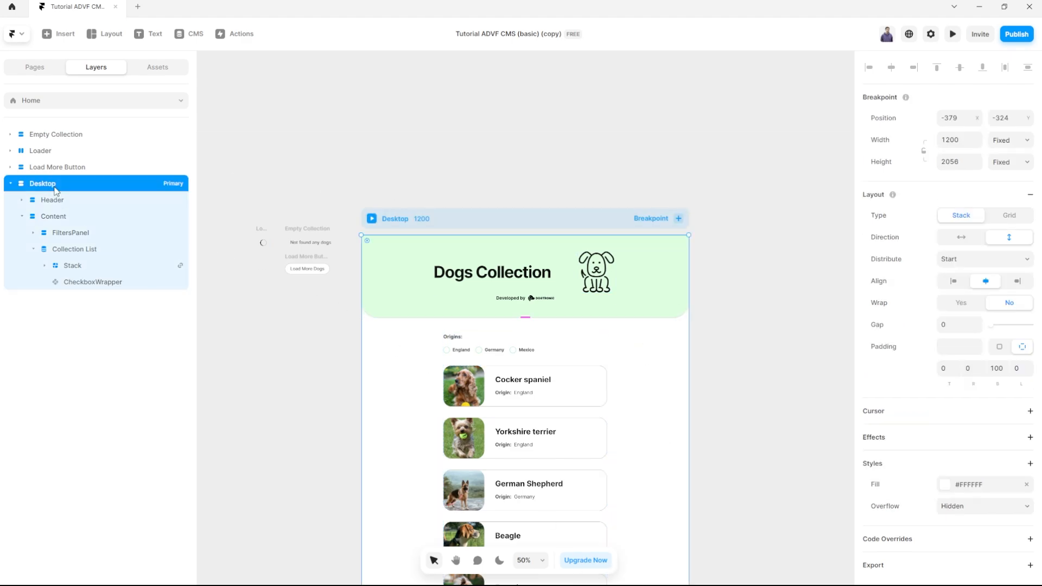
{"action": "key", "text": "ctrl+v"}
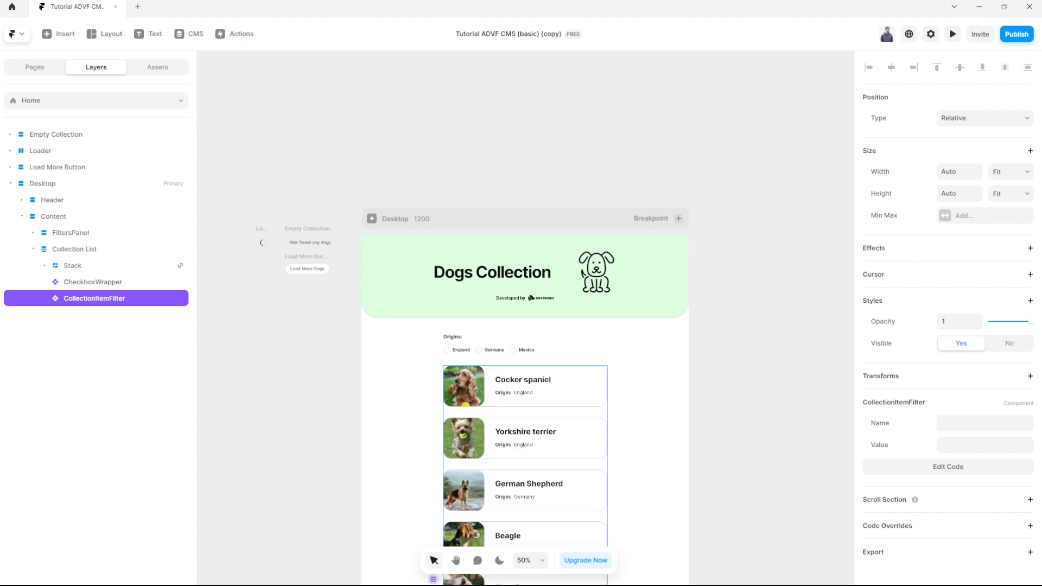
{"action": "left_click", "coordinate": [58, 186]}
{"action": "key", "text": "ctrl+v"}
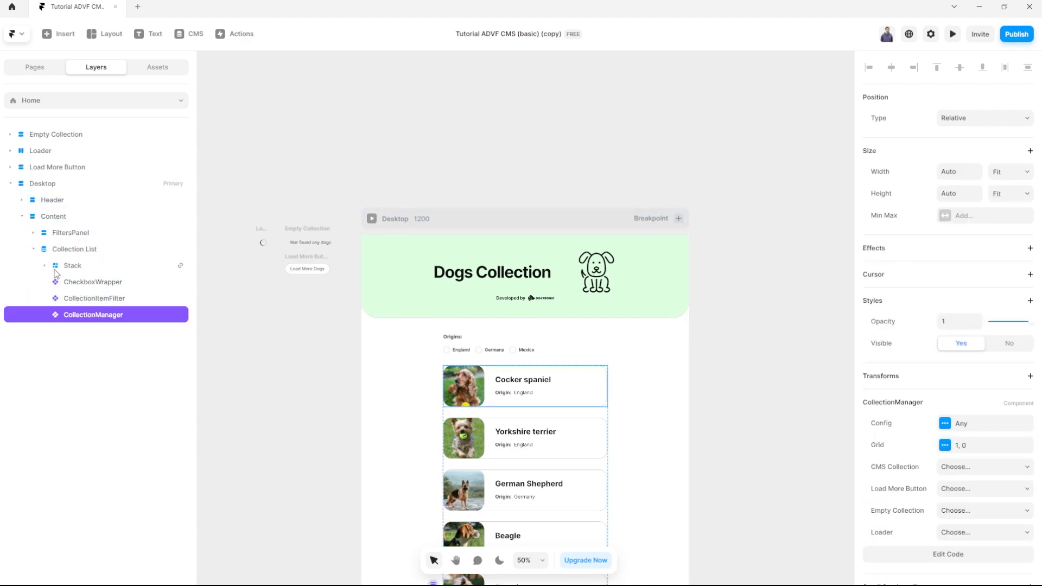
Delete the CheckboxWrapper, CollectionItemFilter and CollectionManager components from the Desktop's Collection List
{"action": "left_click", "coordinate": [100, 288]}
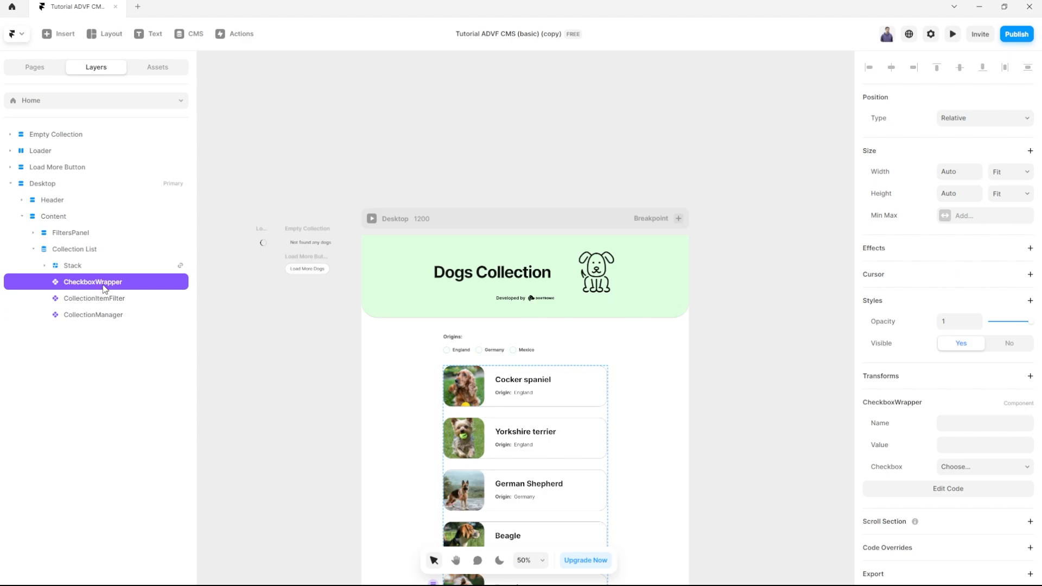
{"action": "key", "text": "Delete"}
{"action": "left_click", "coordinate": [109, 283]}
{"action": "key", "text": "Delete"}
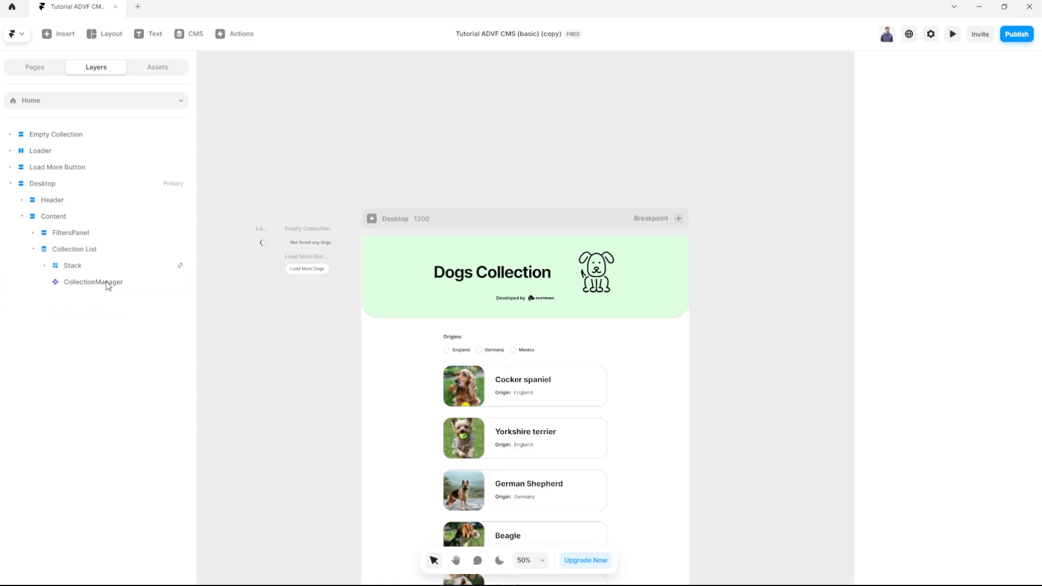
{"action": "left_click", "coordinate": [108, 283]}
{"action": "key", "text": "Delete"}
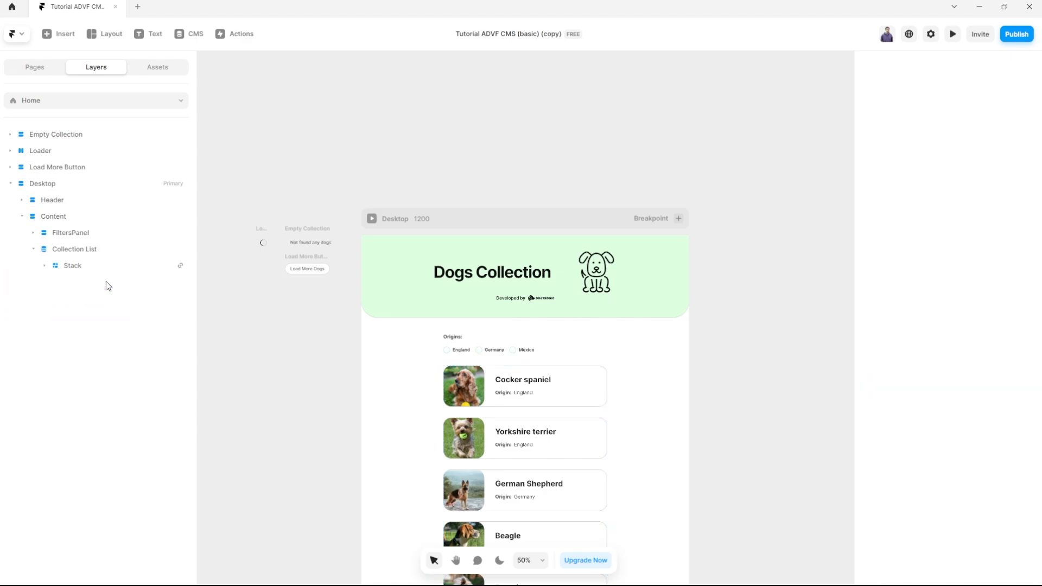
{"action": "left_click", "coordinate": [156, 71]}
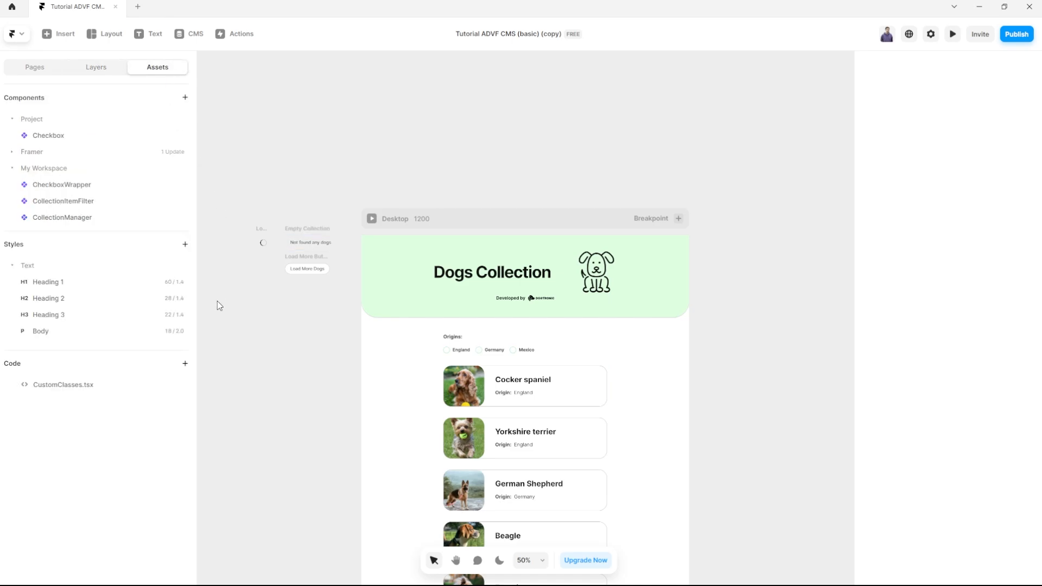
{"action": "left_click", "coordinate": [185, 364]}
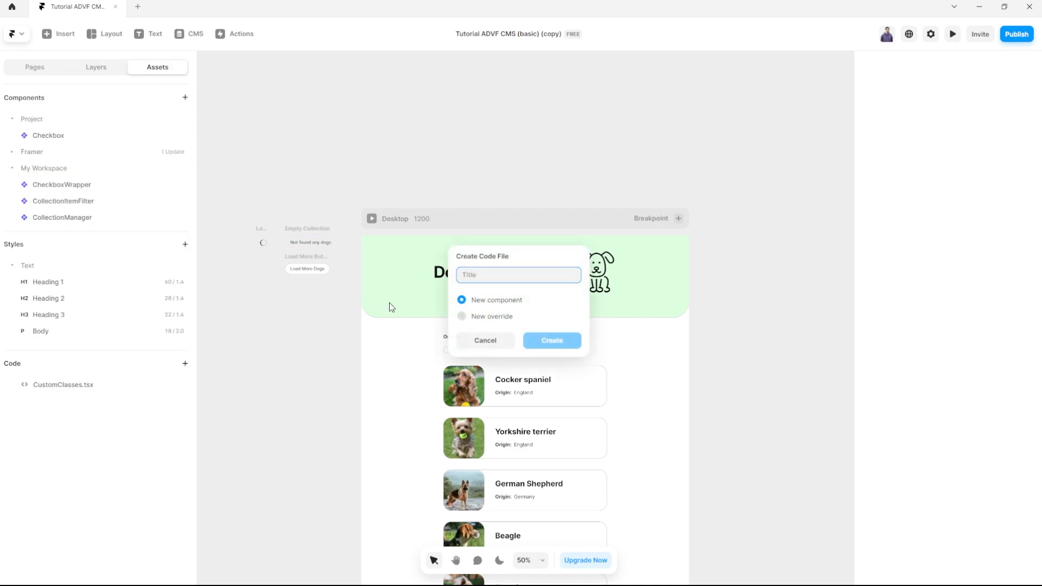
{"action": "left_click", "coordinate": [473, 319]}
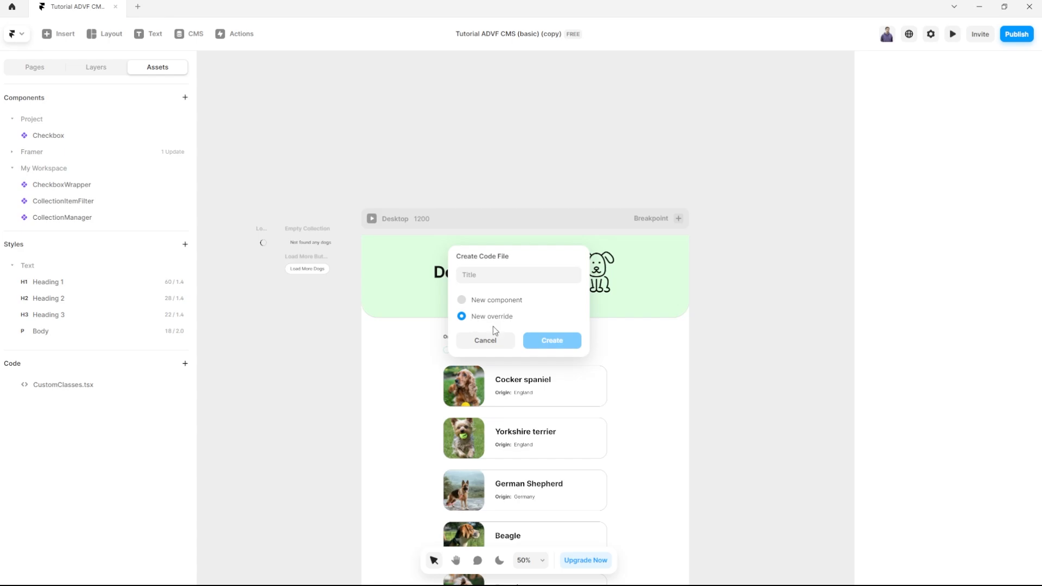
{"action": "left_click", "coordinate": [483, 345]}
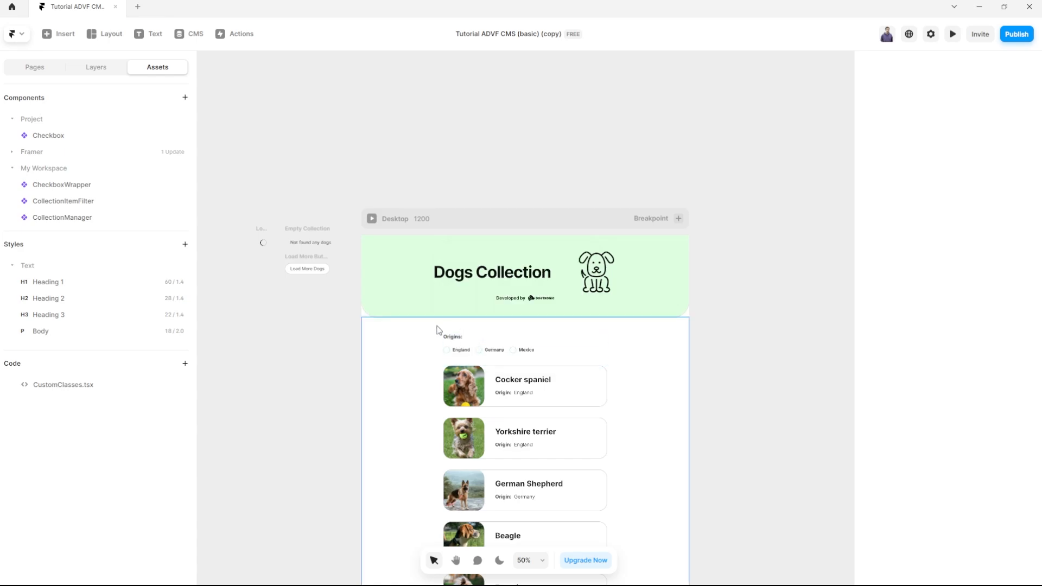
Examine the withClassForCheckbox and withClassForCollectionItem override functions in CustomClasses.tsx and return to the Home page
{"action": "left_click", "coordinate": [77, 387]}
{"action": "scroll", "coordinate": [294, 367], "scroll_direction": "down", "scroll_amount": 3}
{"action": "scroll", "coordinate": [294, 367], "scroll_direction": "down", "scroll_amount": 3}
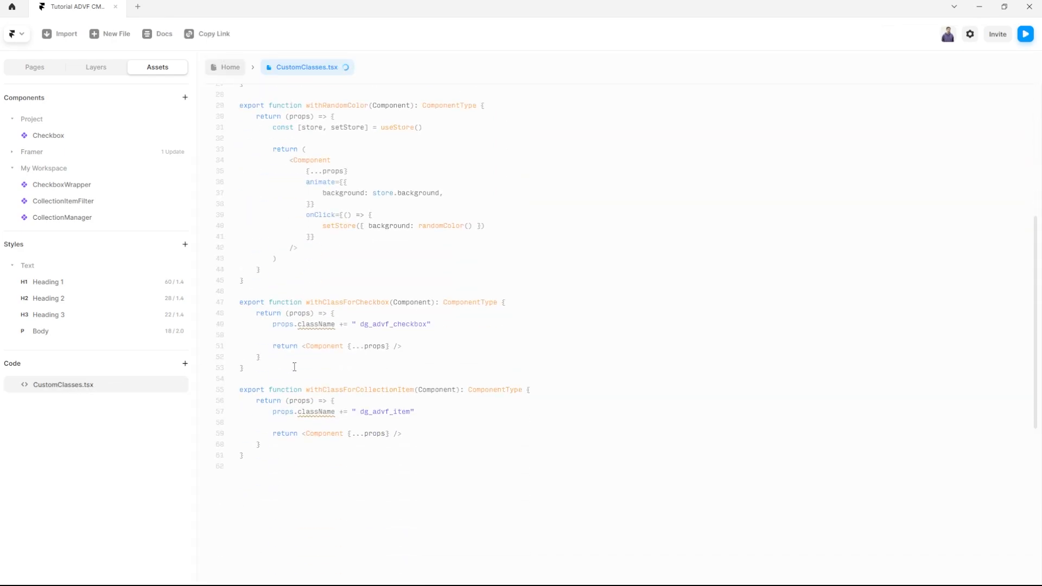
{"action": "left_click_drag", "start_coordinate": [252, 456], "coordinate": [224, 302]}
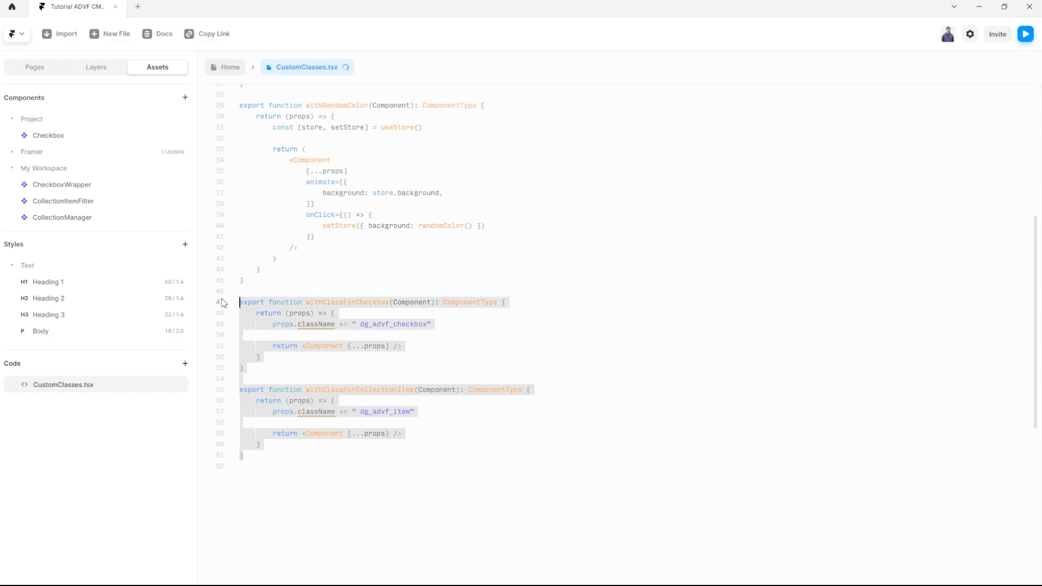
{"action": "left_click", "coordinate": [259, 471]}
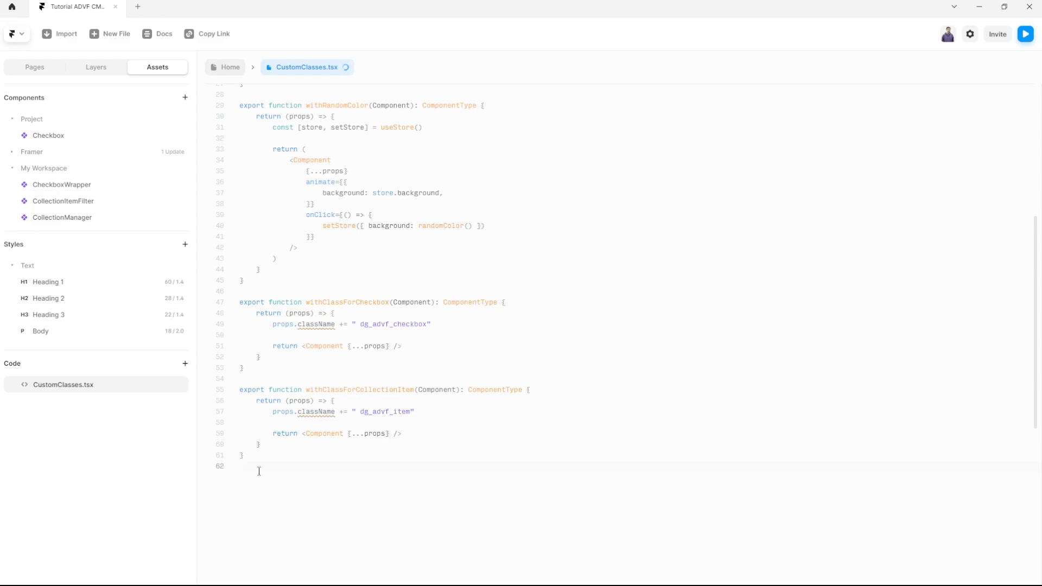
{"action": "left_click", "coordinate": [227, 68]}
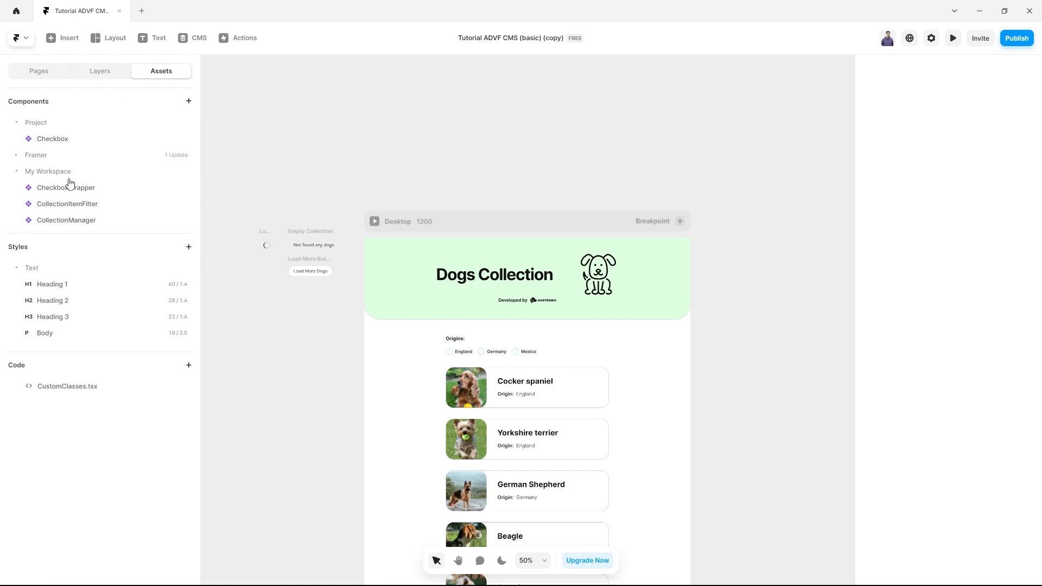
Insert the CheckboxWrapper component into the England option and set its Name to Origin and its Value to England
{"action": "left_click_drag", "start_coordinate": [68, 187], "coordinate": [452, 352]}
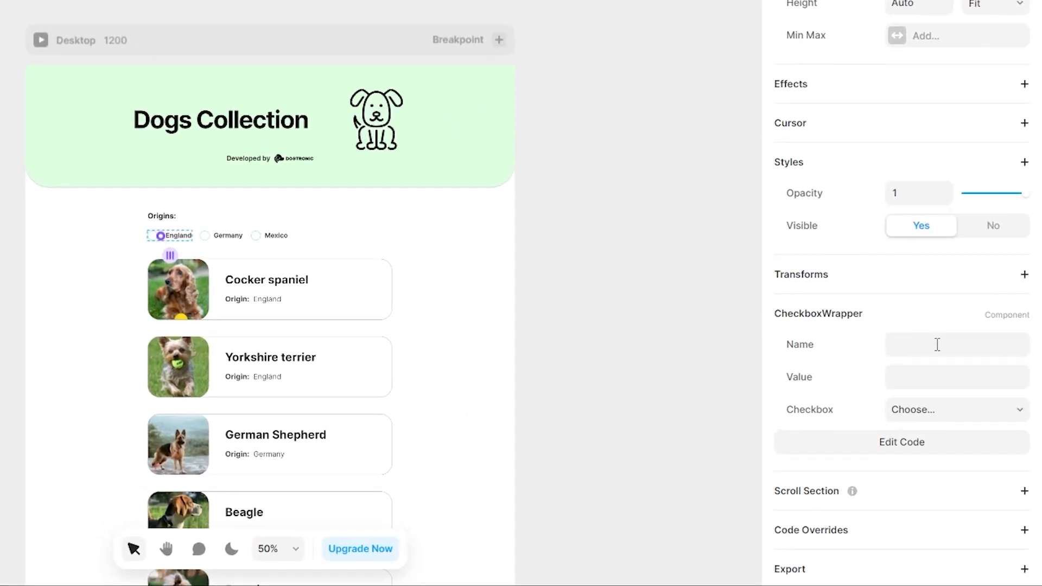
{"action": "left_click", "coordinate": [962, 425]}
{"action": "type", "text": "Origin"}
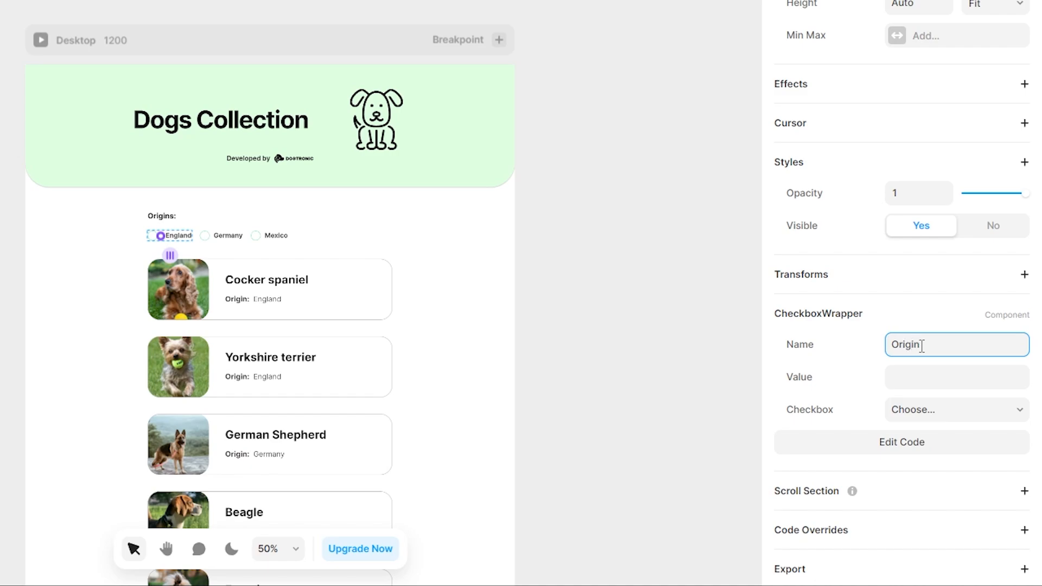
{"action": "left_click", "coordinate": [903, 375]}
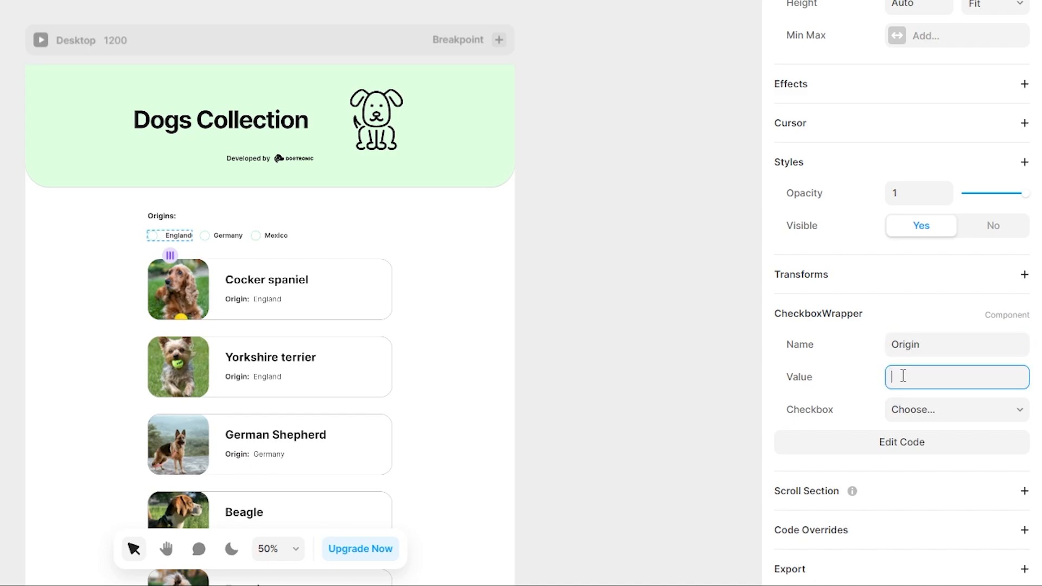
{"action": "type", "text": "Englaand"}
{"action": "key", "text": "BackSpace"}
{"action": "key", "text": "BackSpace"}
{"action": "key", "text": "BackSpace"}
{"action": "key", "text": "BackSpace"}
{"action": "type", "text": "and"}
{"action": "left_click", "coordinate": [952, 418]}
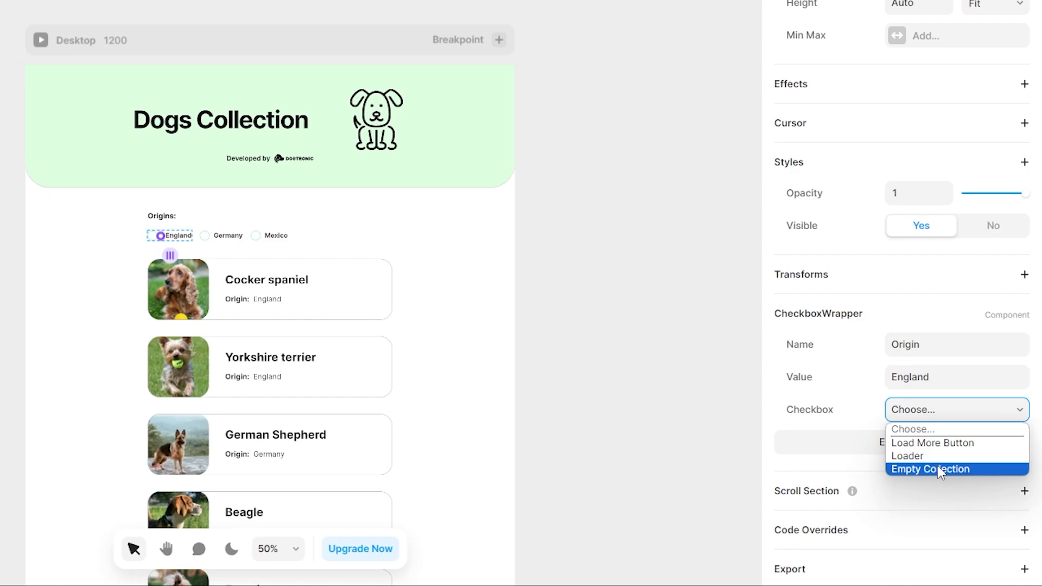
{"action": "left_click", "coordinate": [657, 298]}
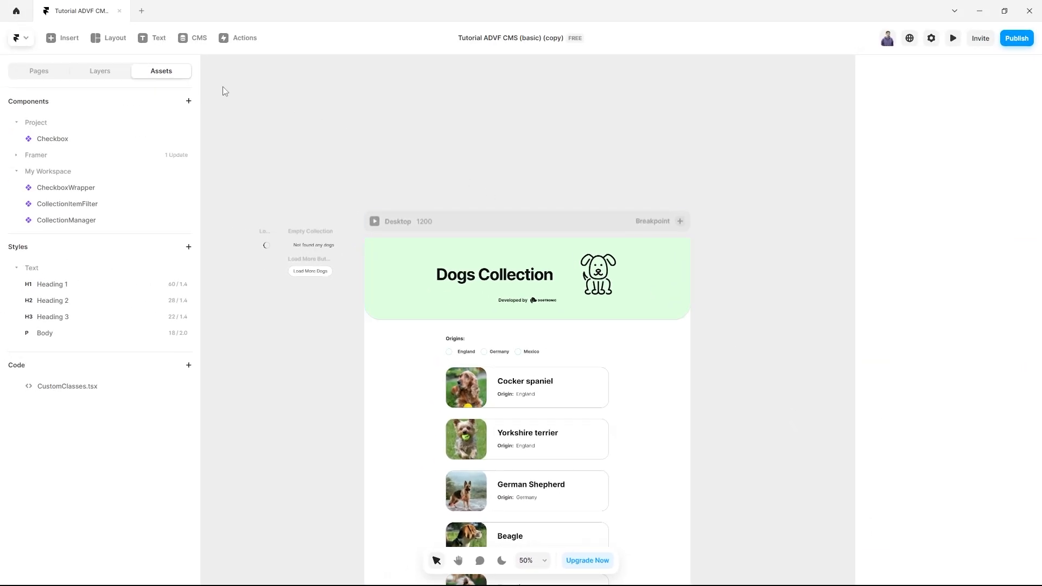
Move Checkbox-England out of the Desktop frame onto the open canvas, just below the Load More Button
{"action": "left_click", "coordinate": [105, 71]}
{"action": "left_click", "coordinate": [15, 186]}
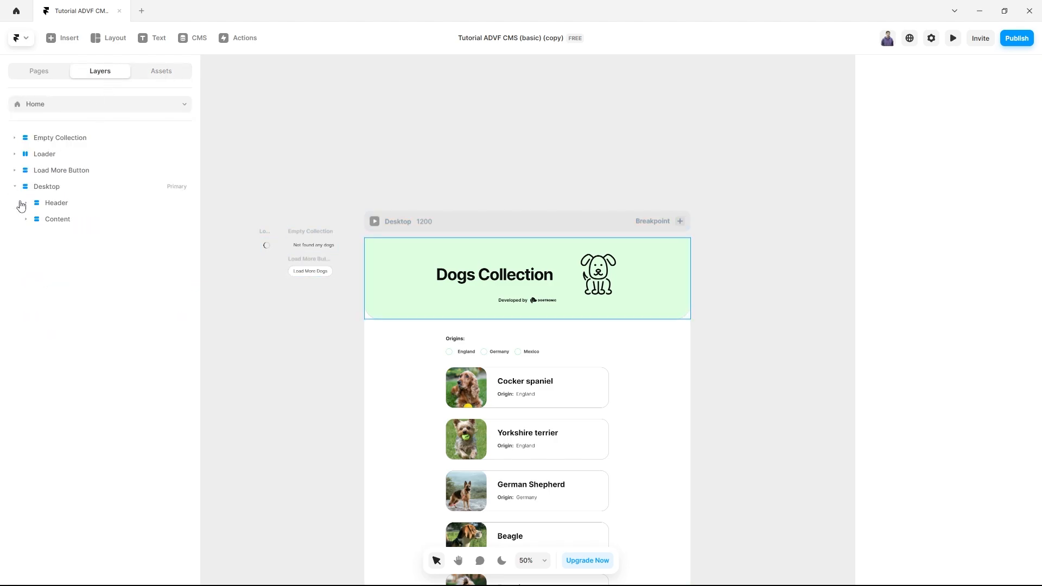
{"action": "left_click", "coordinate": [26, 219]}
{"action": "left_click", "coordinate": [37, 236]}
{"action": "left_click", "coordinate": [451, 353], "text": "ctrl"}
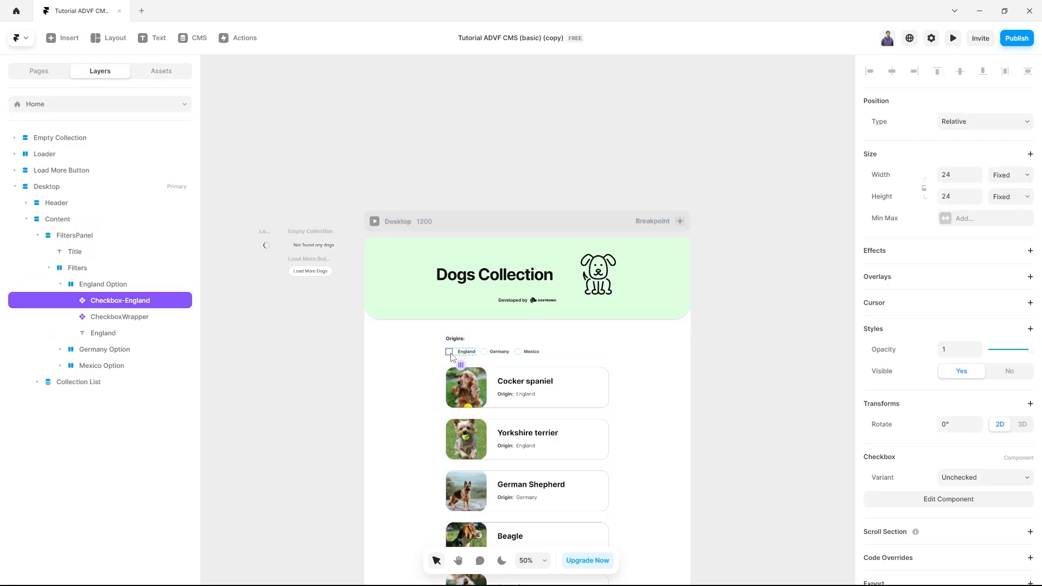
{"action": "left_click", "coordinate": [75, 191]}
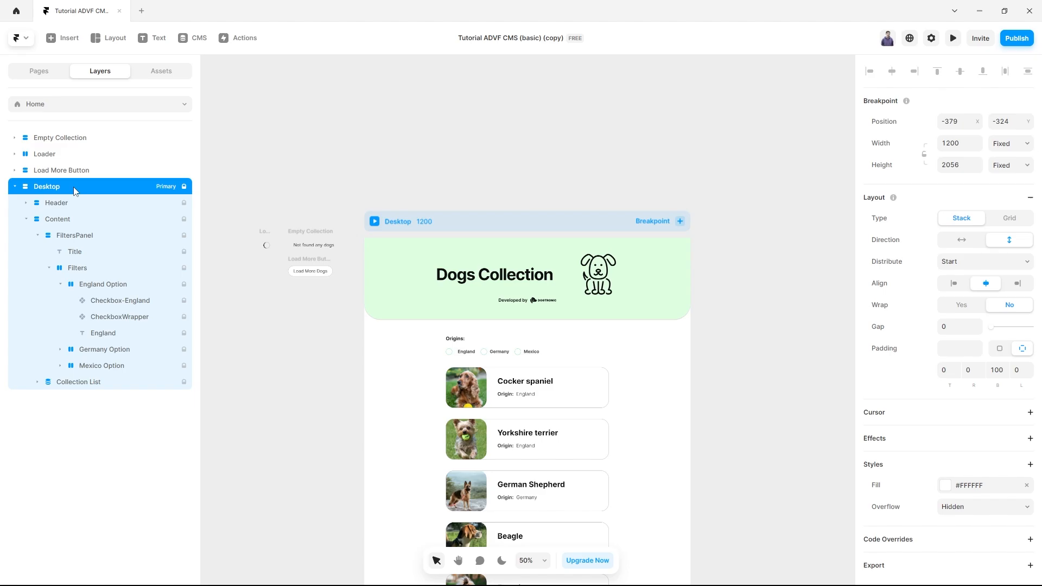
{"action": "left_click_drag", "start_coordinate": [115, 302], "coordinate": [111, 181]}
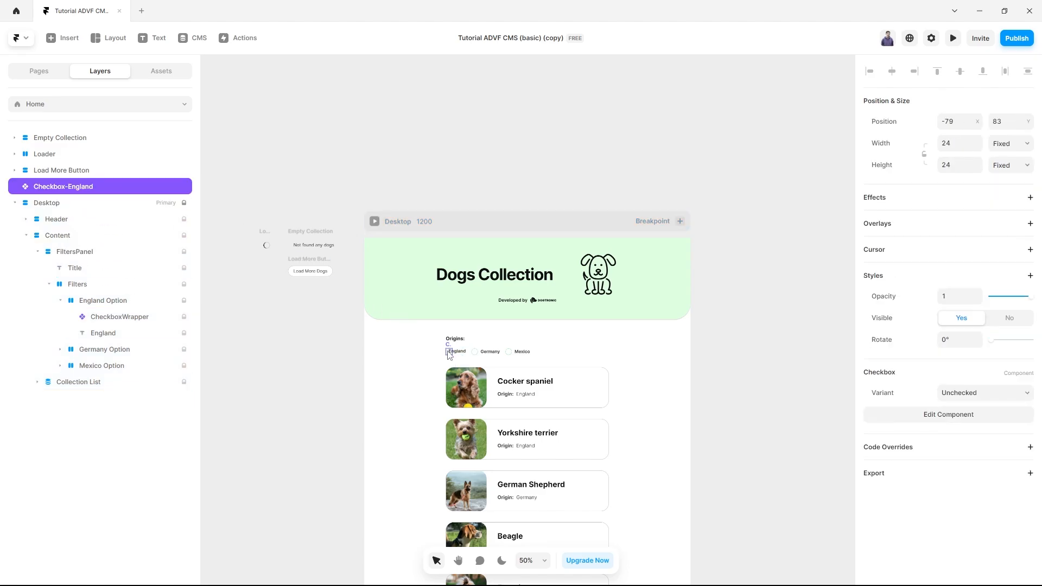
{"action": "left_click_drag", "start_coordinate": [419, 348], "coordinate": [292, 298]}
Link the England Option's CheckboxWrapper to the Checkbox-England component
{"action": "left_click", "coordinate": [124, 320]}
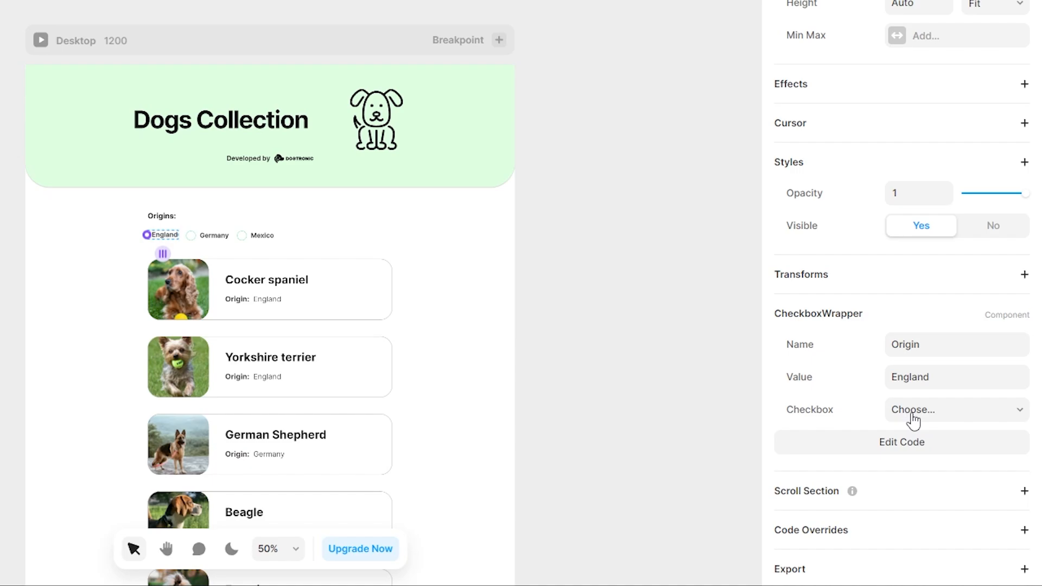
{"action": "left_click", "coordinate": [956, 469]}
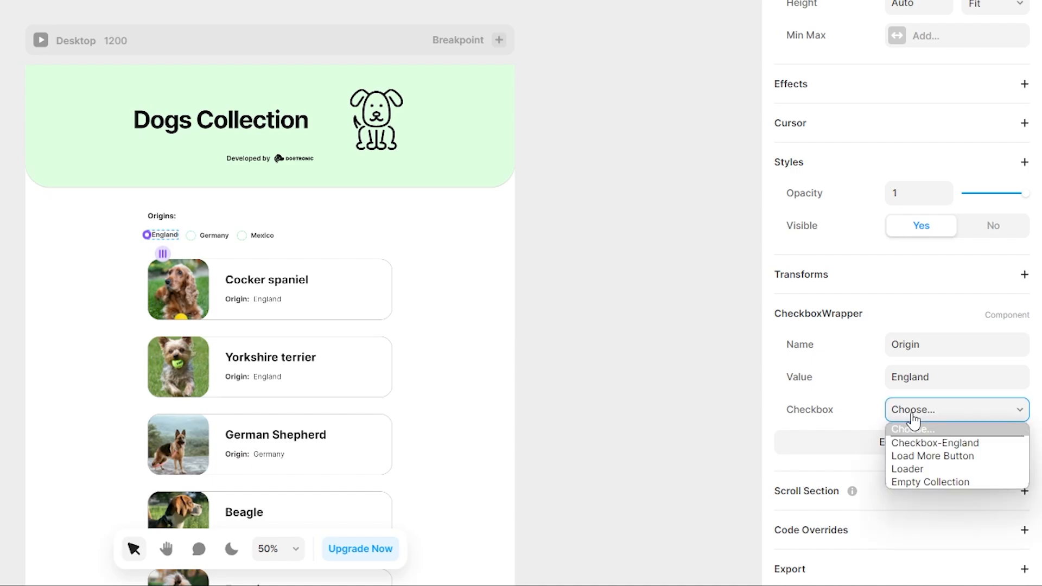
{"action": "left_click", "coordinate": [934, 443]}
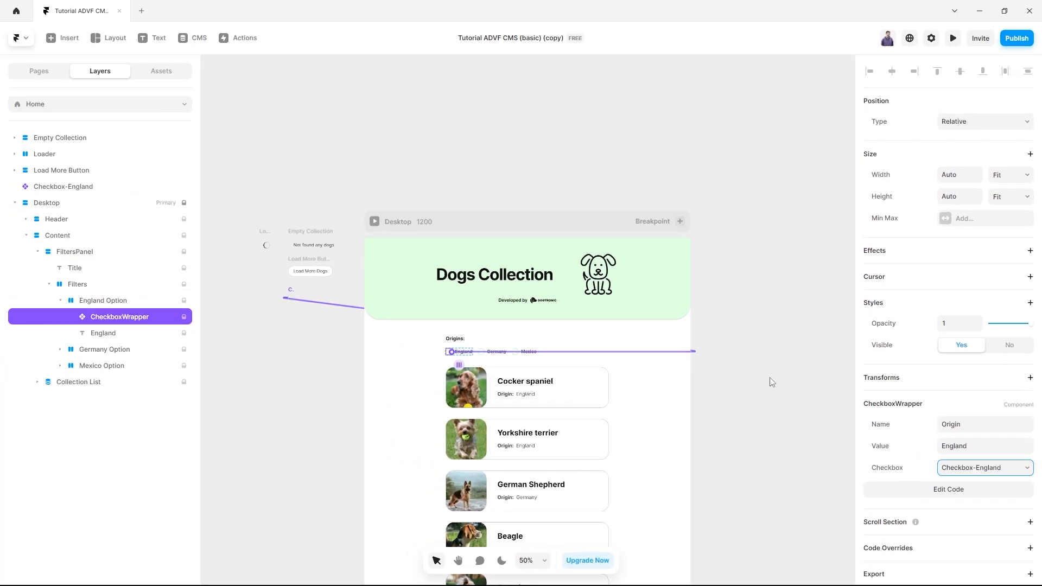
{"action": "left_click", "coordinate": [637, 280]}
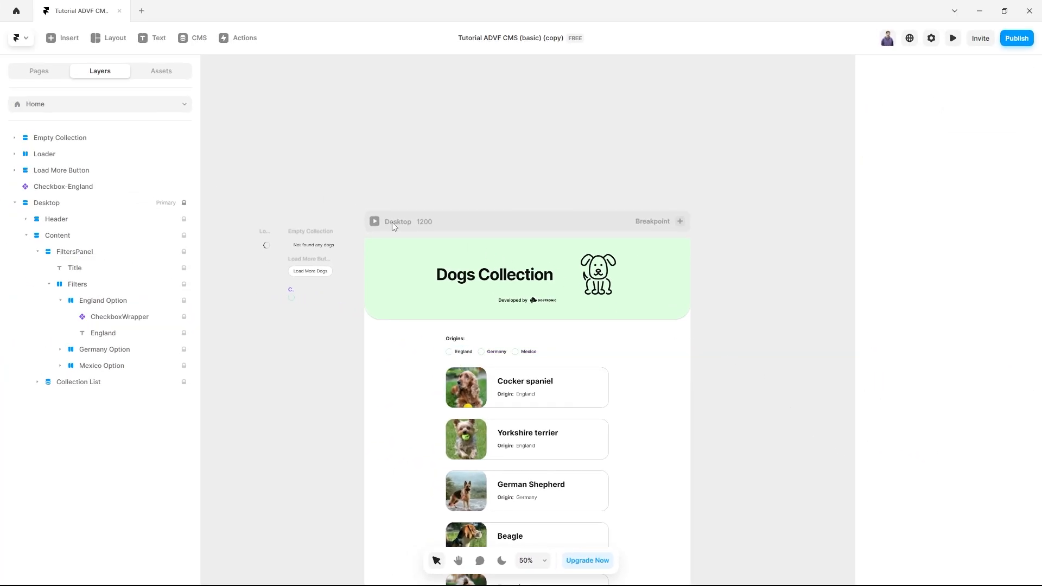
Apply the withClassForCheckbox code override from CustomClasses to Checkbox-England
{"action": "left_click", "coordinate": [78, 187]}
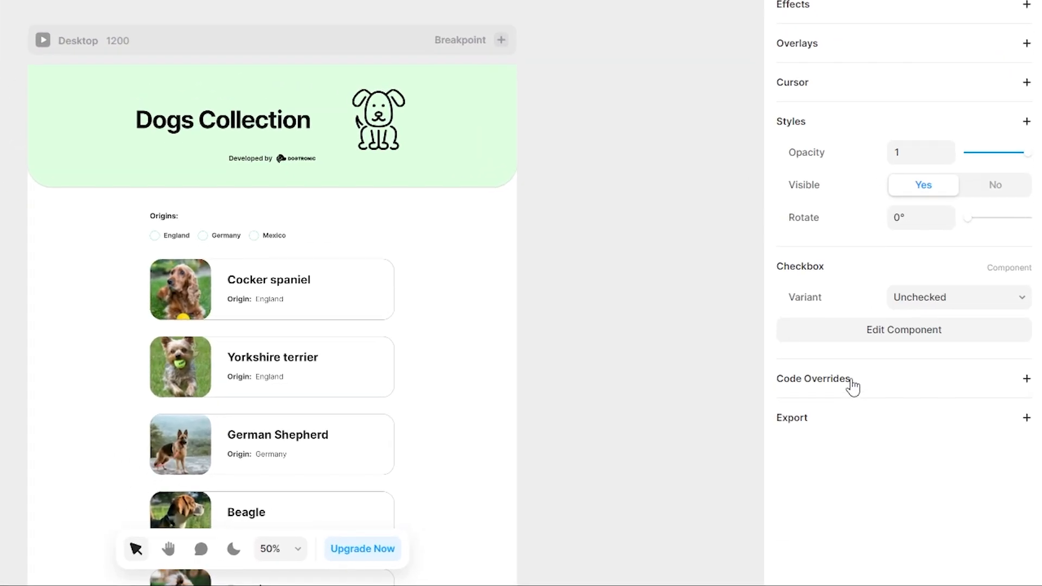
{"action": "left_click", "coordinate": [853, 382]}
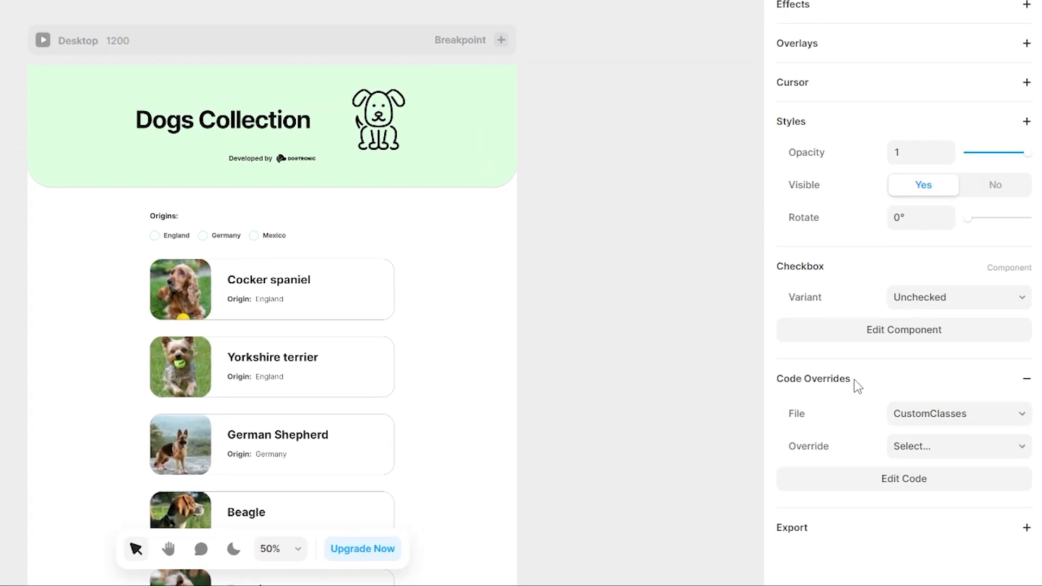
{"action": "left_click", "coordinate": [927, 448]}
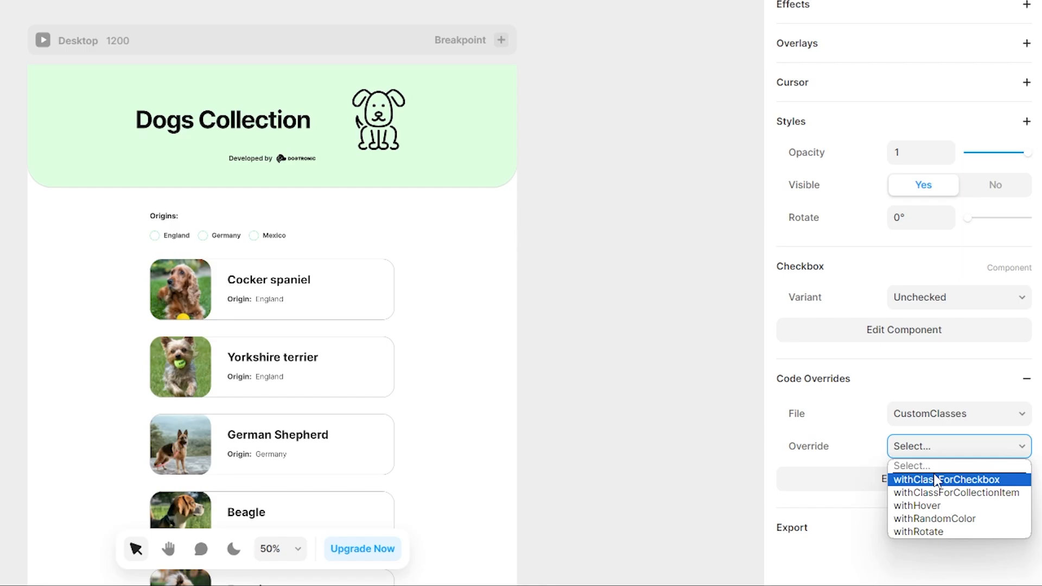
{"action": "left_click", "coordinate": [935, 480]}
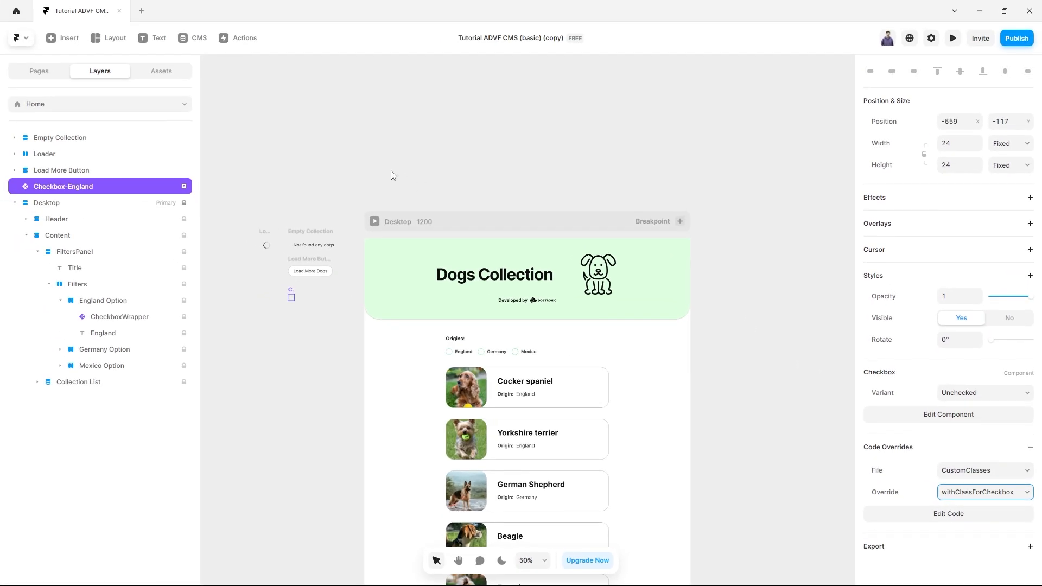
{"action": "left_click", "coordinate": [297, 191]}
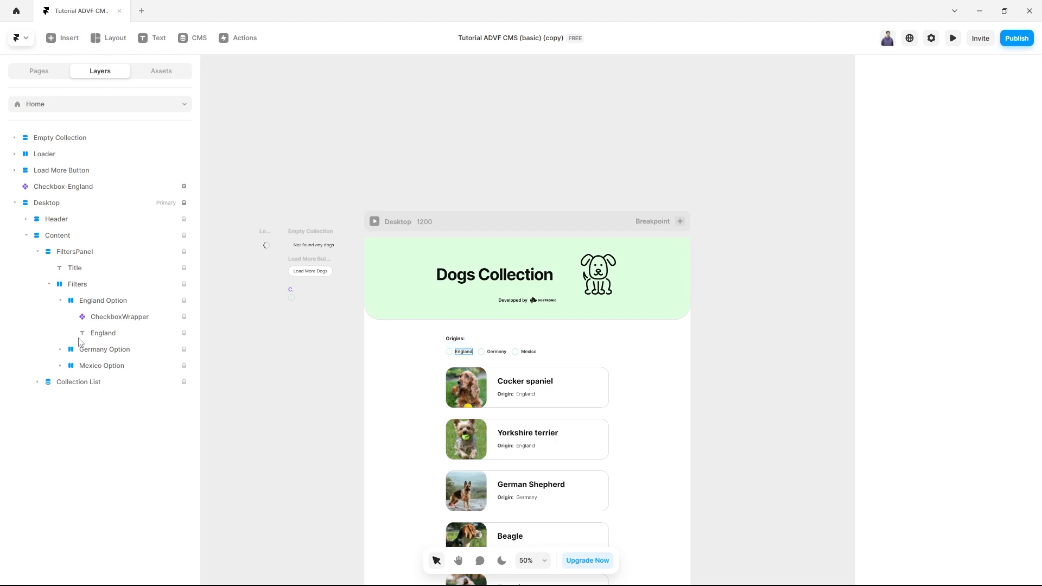
Check the CheckboxWrapper settings of the England, Germany and Mexico options
{"action": "left_click", "coordinate": [61, 349]}
{"action": "left_click", "coordinate": [59, 399]}
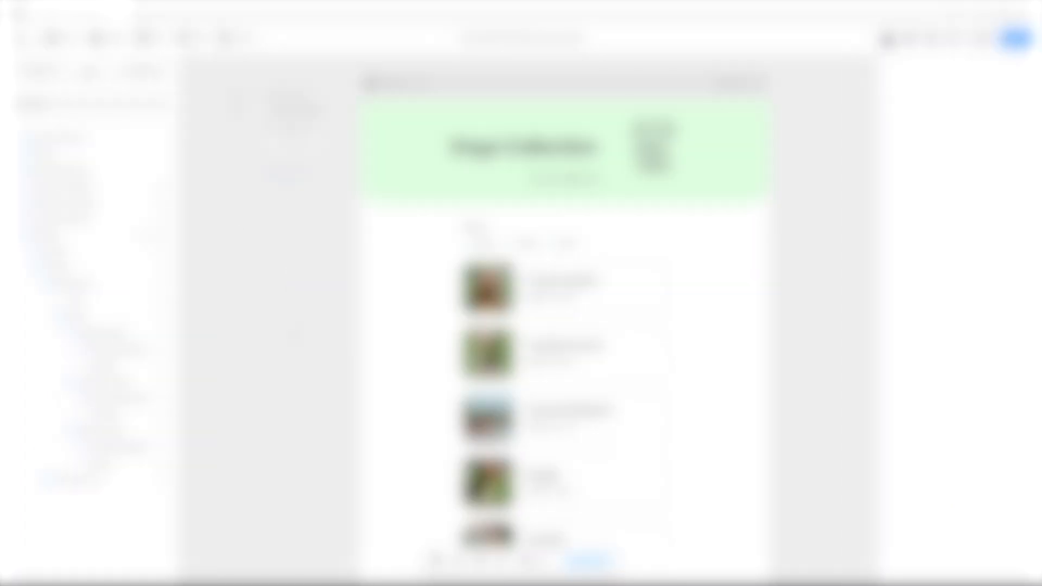
{"action": "left_click", "coordinate": [123, 350]}
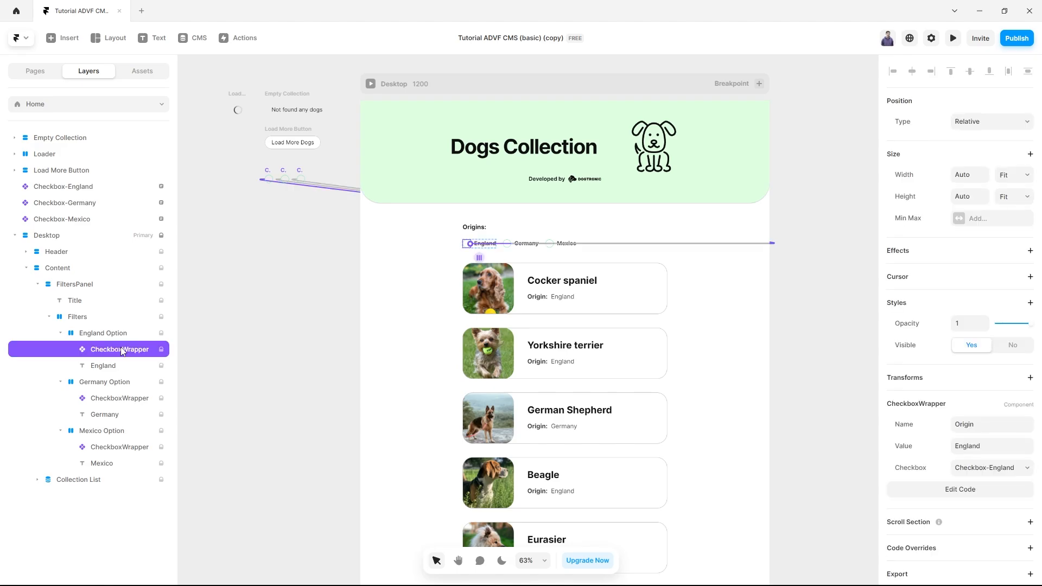
{"action": "left_click", "coordinate": [119, 398]}
{"action": "left_click", "coordinate": [115, 448]}
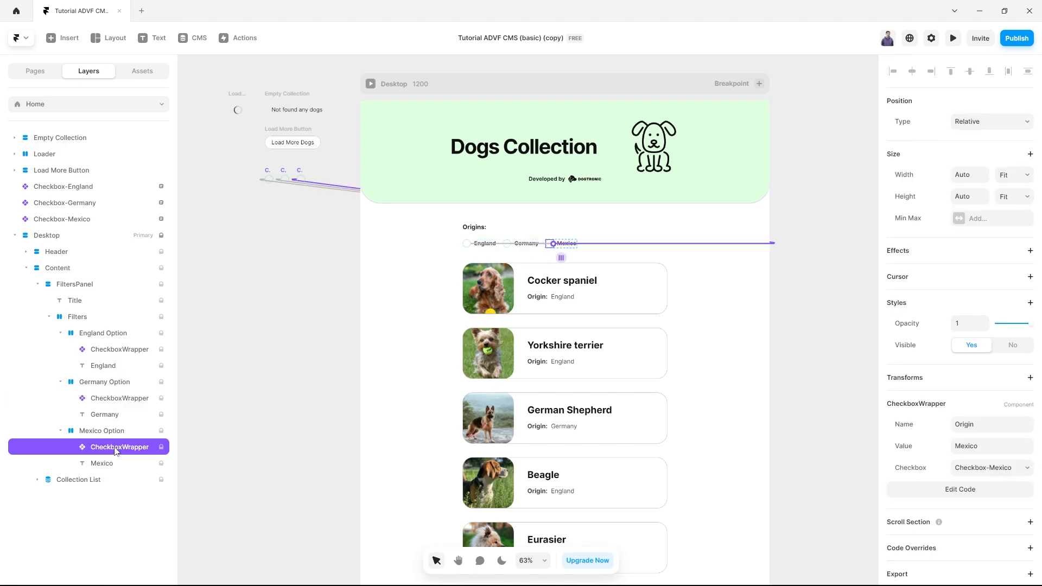
Apply the withClassForCollectionItem code override from CustomClasses to the Stack inside the Collection List
{"action": "left_click", "coordinate": [37, 285]}
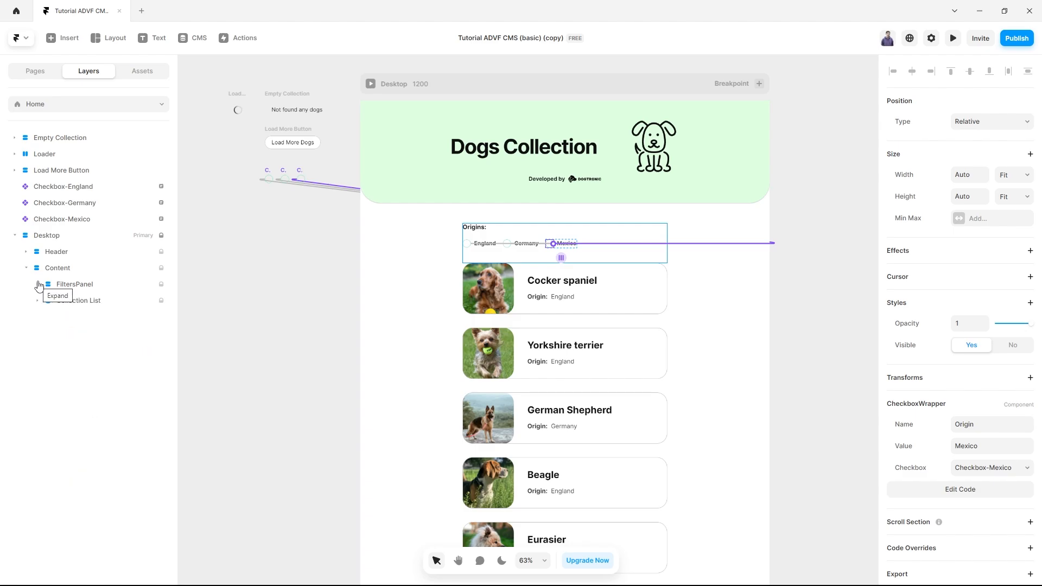
{"action": "left_click", "coordinate": [37, 300]}
{"action": "left_click", "coordinate": [76, 319]}
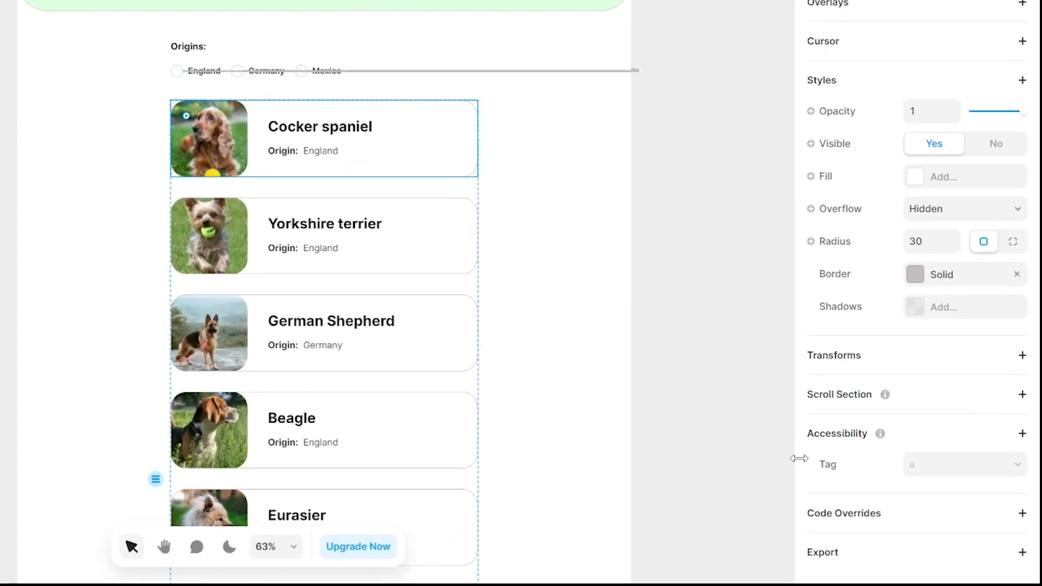
{"action": "left_click", "coordinate": [884, 513]}
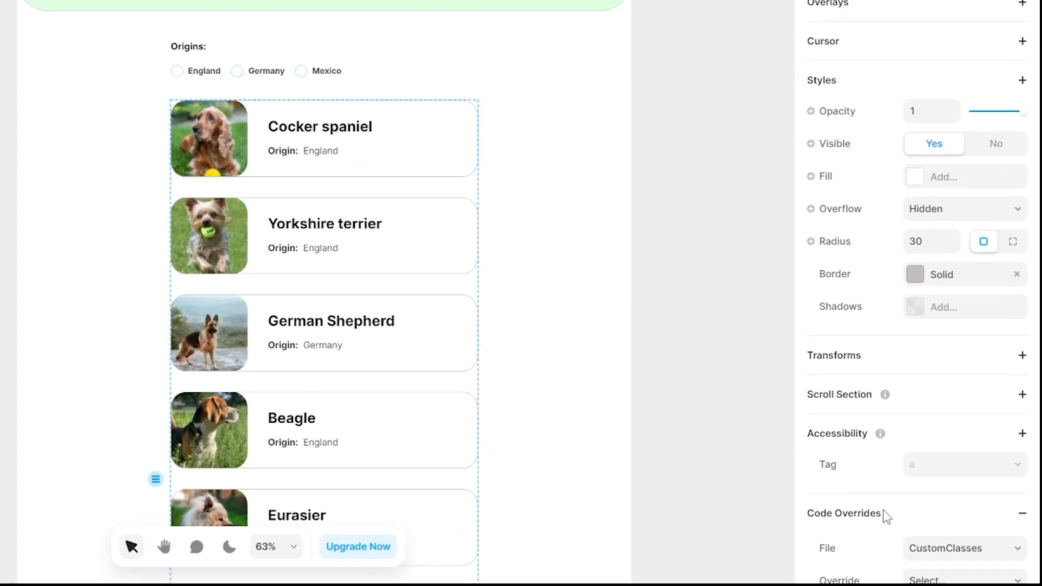
{"action": "scroll", "coordinate": [884, 510], "scroll_direction": "down", "scroll_amount": 3}
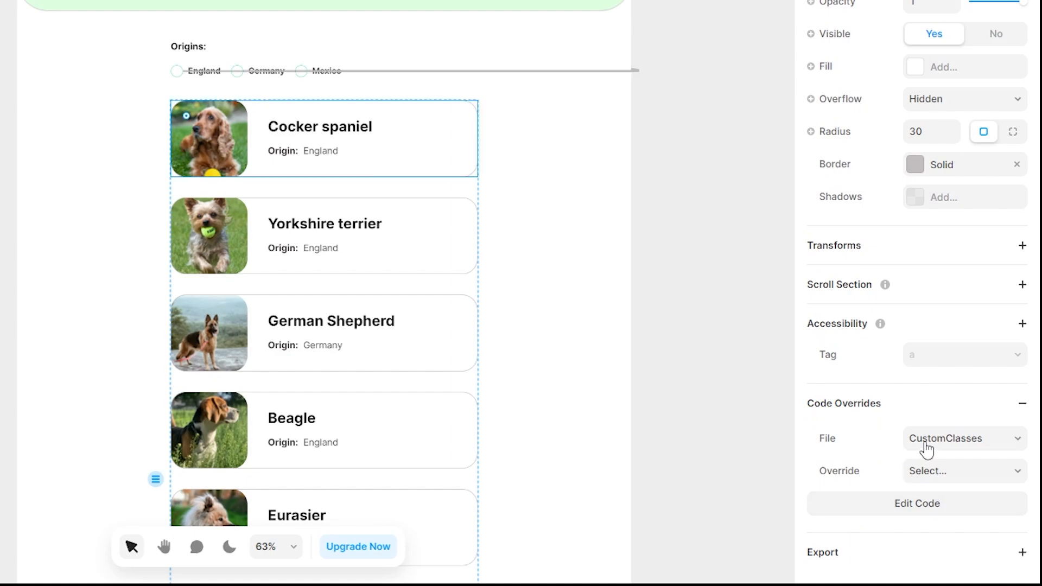
{"action": "left_click", "coordinate": [949, 473]}
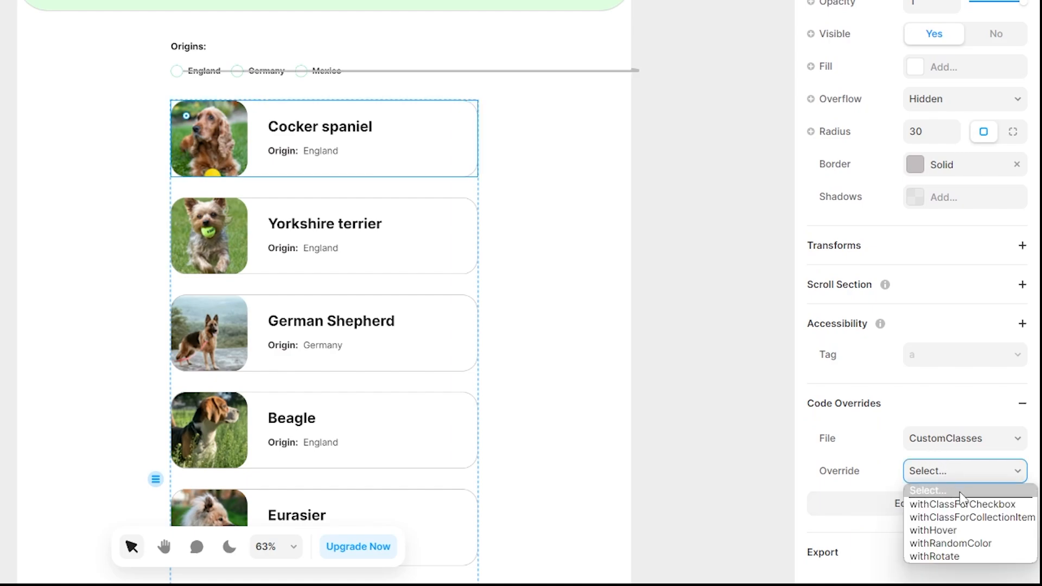
{"action": "left_click", "coordinate": [968, 518]}
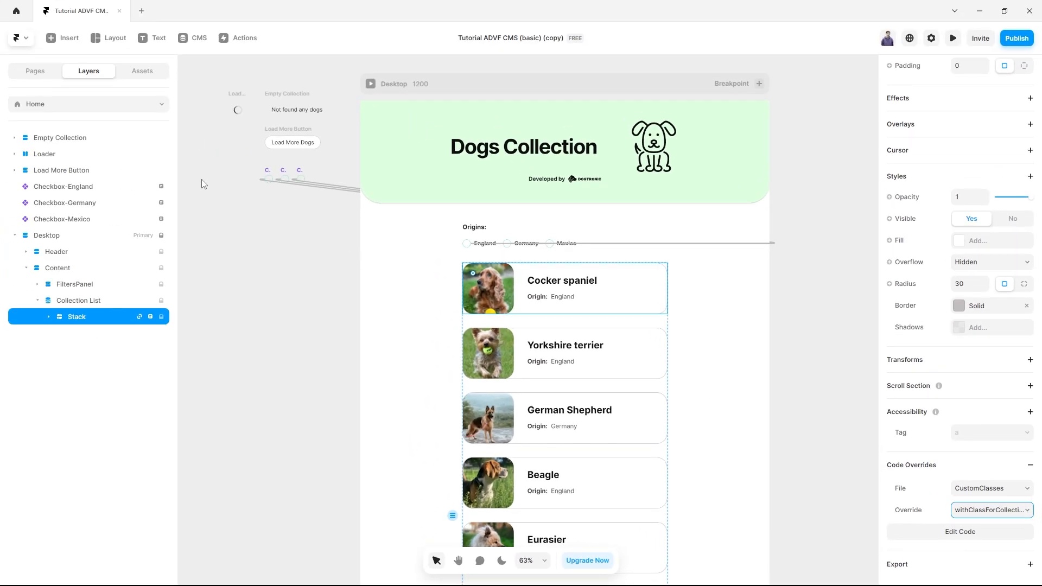
Add the CollectionItemFilter component inside the Collection List's Stack and set its Name to Origin
{"action": "left_click", "coordinate": [145, 73]}
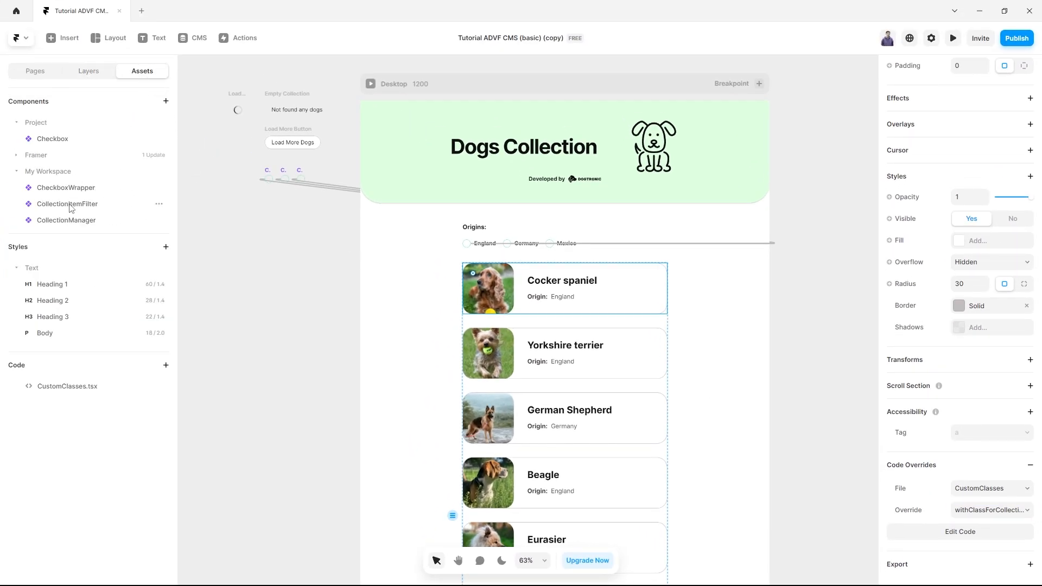
{"action": "left_click_drag", "start_coordinate": [75, 203], "coordinate": [520, 286]}
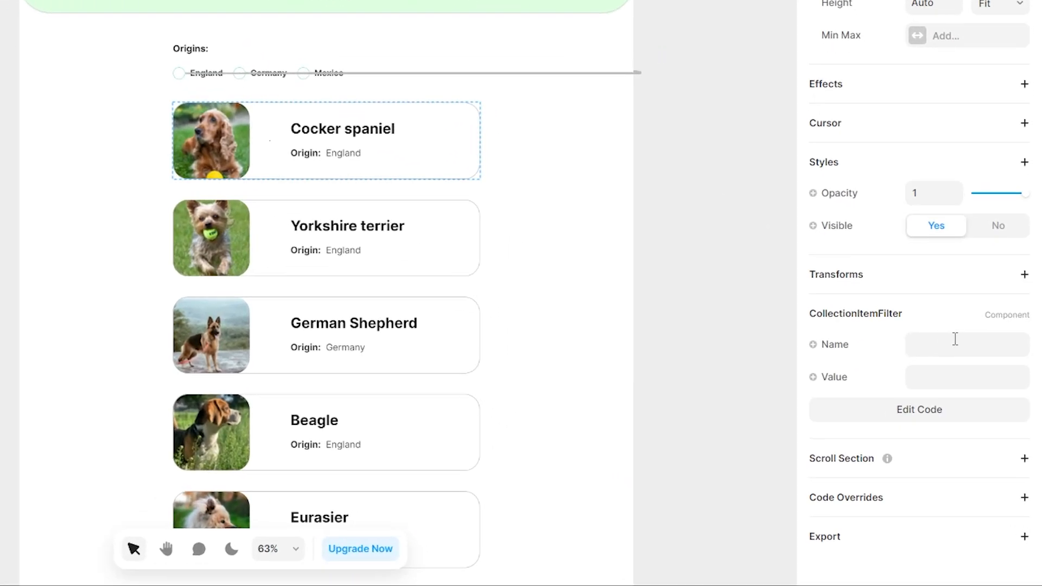
{"action": "left_click", "coordinate": [941, 345]}
{"action": "type", "text": "Origin"}
Bind the CollectionItemFilter's Value to the CMS Origin field's Display Option variable
{"action": "left_click", "coordinate": [848, 380]}
{"action": "mouse_move", "coordinate": [887, 405]}
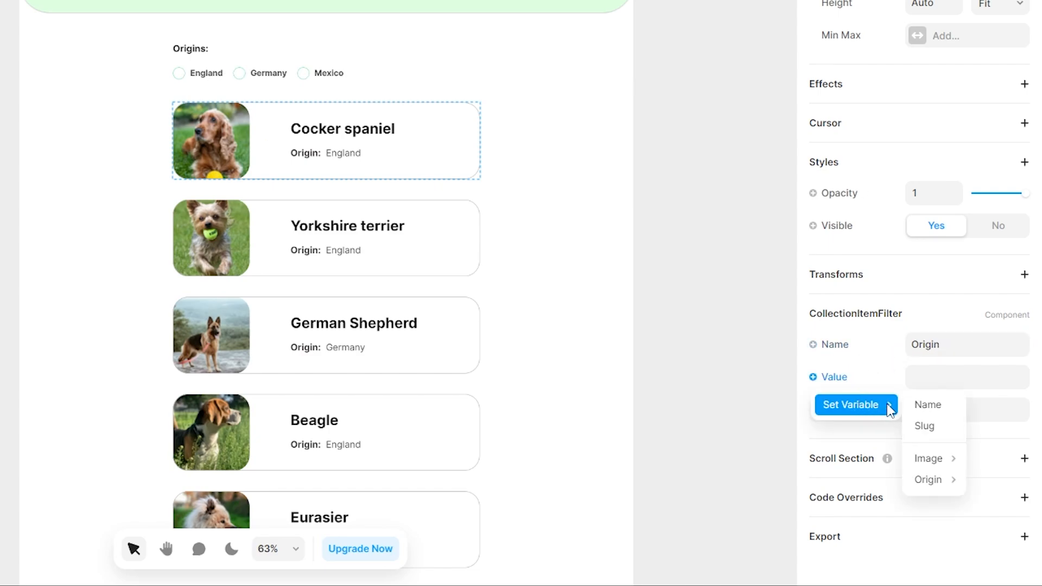
{"action": "mouse_move", "coordinate": [942, 479]}
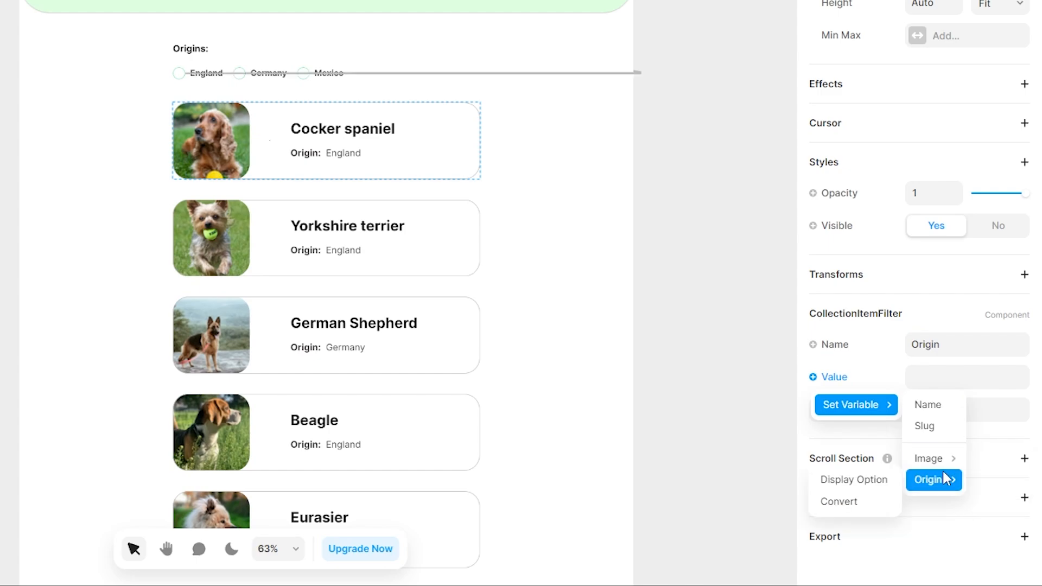
{"action": "left_click", "coordinate": [859, 479]}
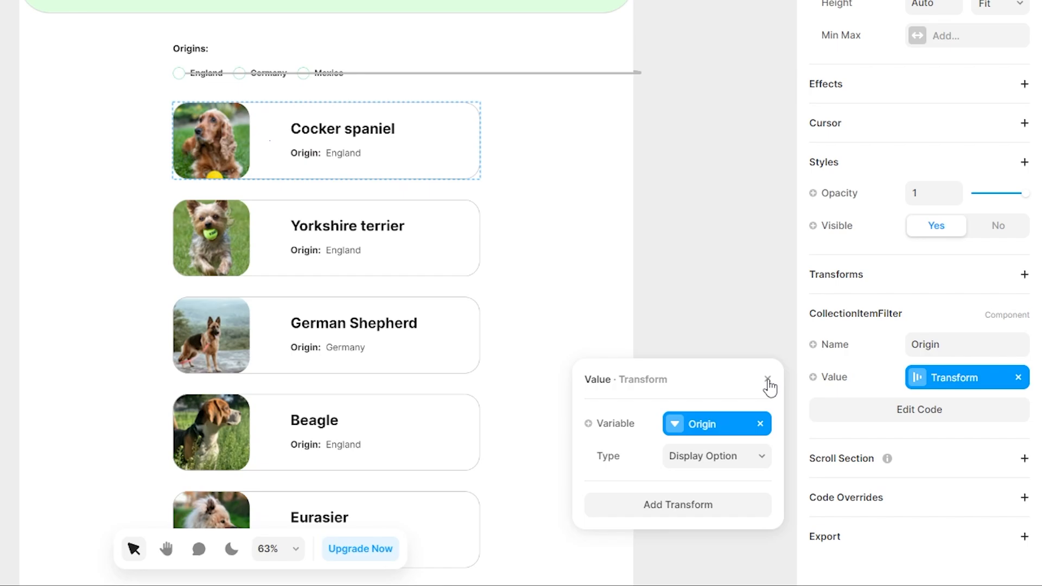
{"action": "left_click", "coordinate": [768, 379]}
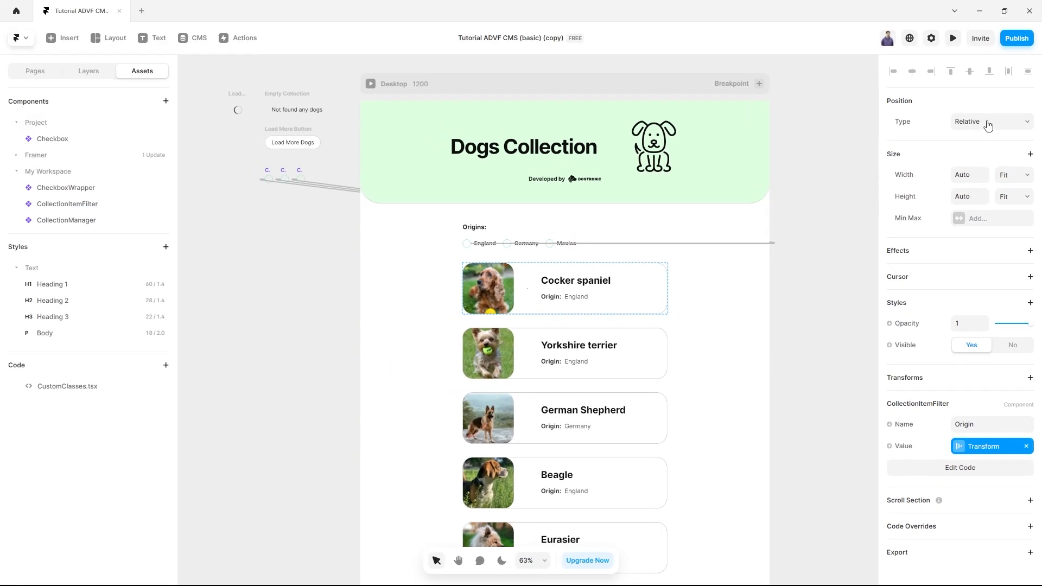
Set the CollectionItemFilter's position type to Absolute and its Z Index to -1
{"action": "left_click", "coordinate": [988, 125]}
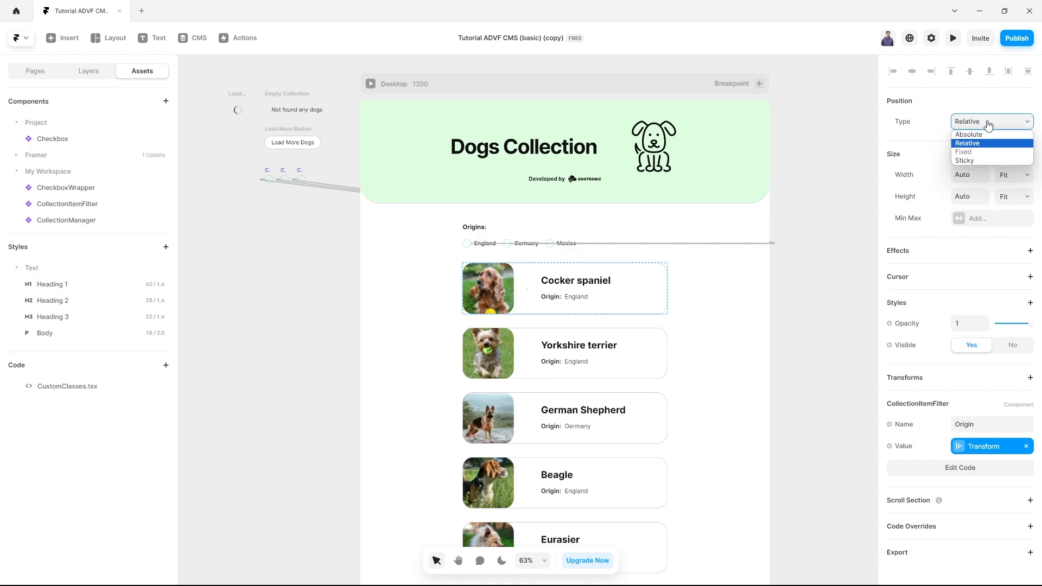
{"action": "left_click", "coordinate": [980, 136]}
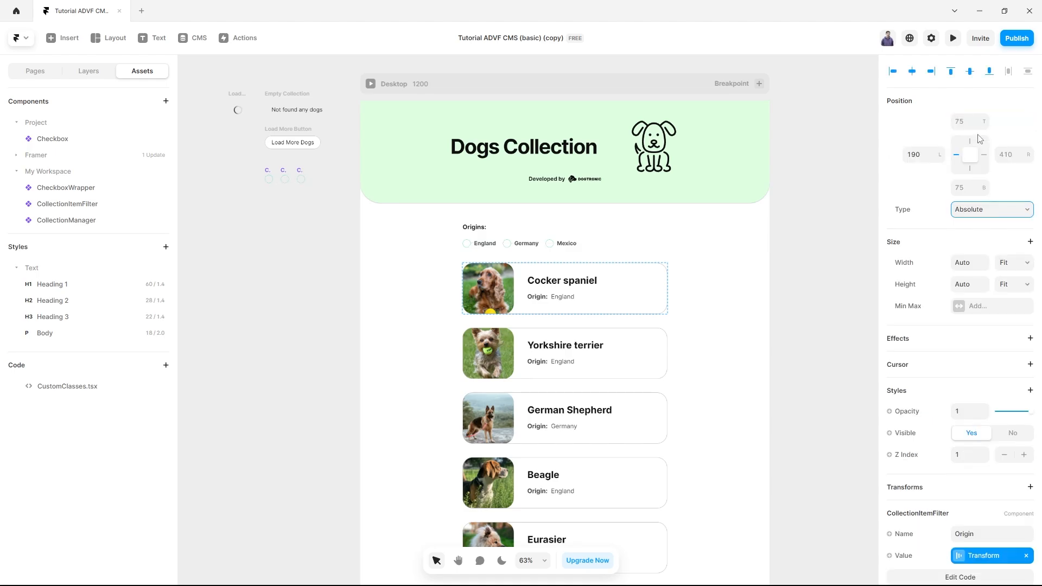
{"action": "left_click", "coordinate": [1002, 457]}
{"action": "left_click", "coordinate": [1002, 458]}
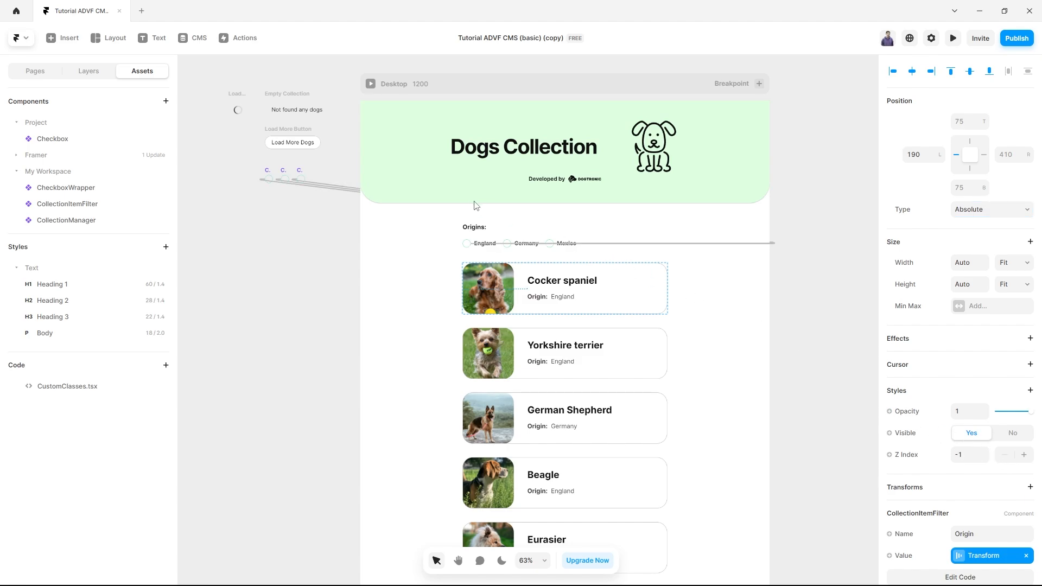
Move the Collection List out of the Desktop frame onto the open canvas, below the checkbox components
{"action": "left_click", "coordinate": [86, 72]}
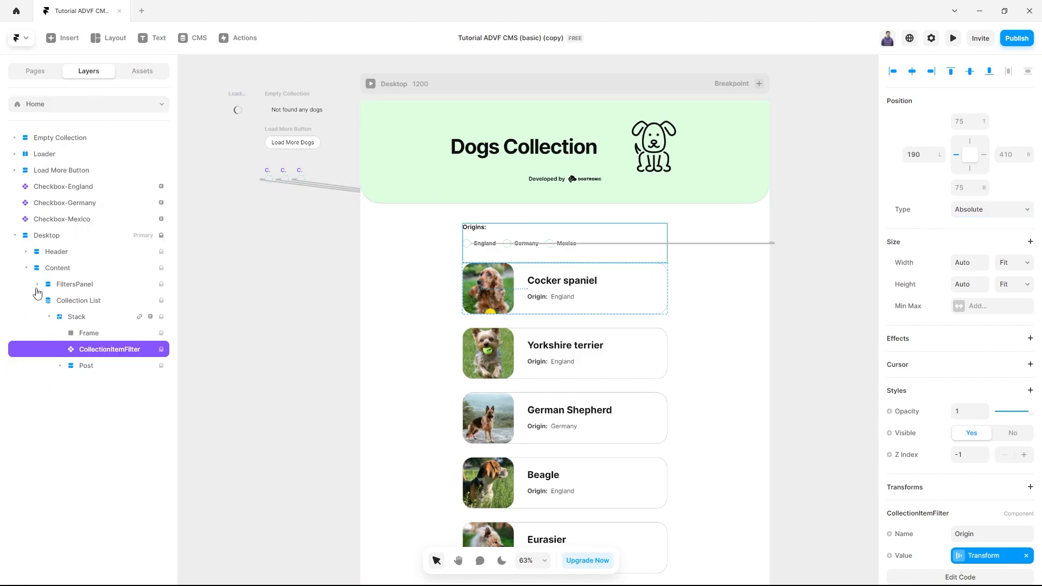
{"action": "left_click", "coordinate": [36, 302]}
{"action": "left_click_drag", "start_coordinate": [70, 300], "coordinate": [89, 227]}
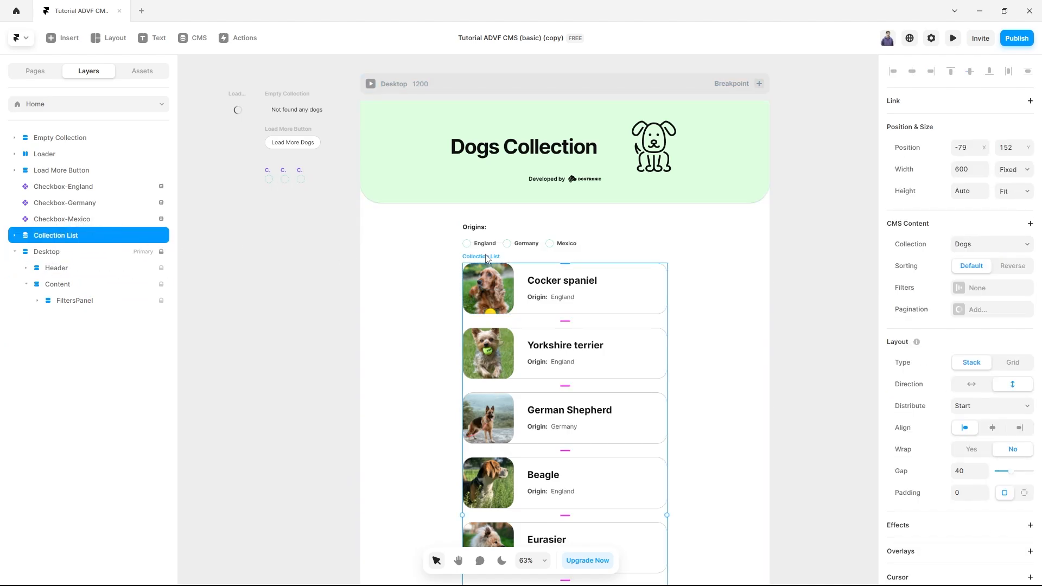
{"action": "left_click_drag", "start_coordinate": [487, 258], "coordinate": [199, 207]}
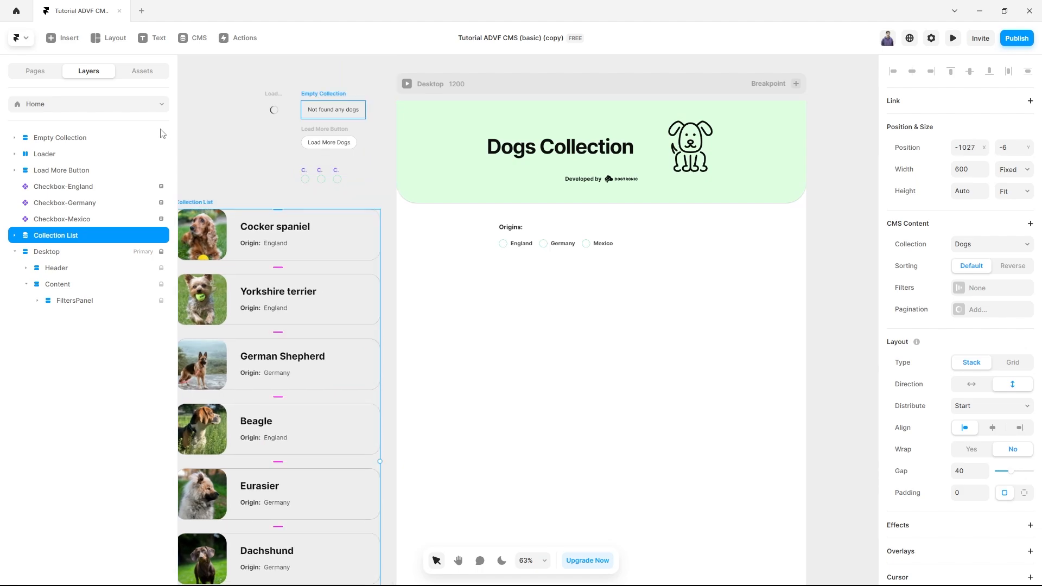
Add the CollectionManager component below the origin filters and set its CMS Collection to Collection List
{"action": "left_click", "coordinate": [143, 71]}
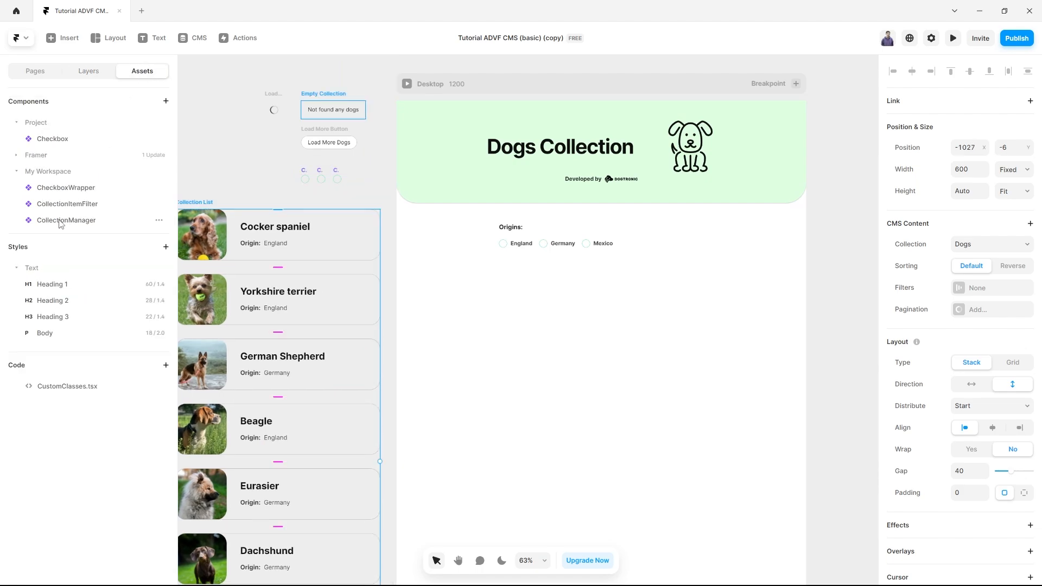
{"action": "left_click_drag", "start_coordinate": [64, 220], "coordinate": [554, 263]}
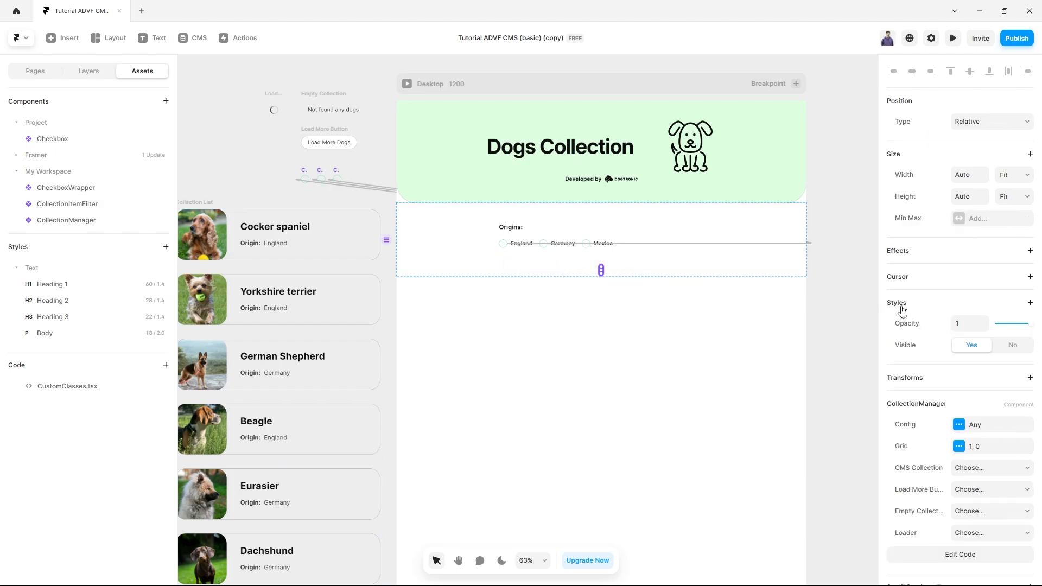
{"action": "scroll", "coordinate": [888, 302], "scroll_direction": "down", "scroll_amount": 3}
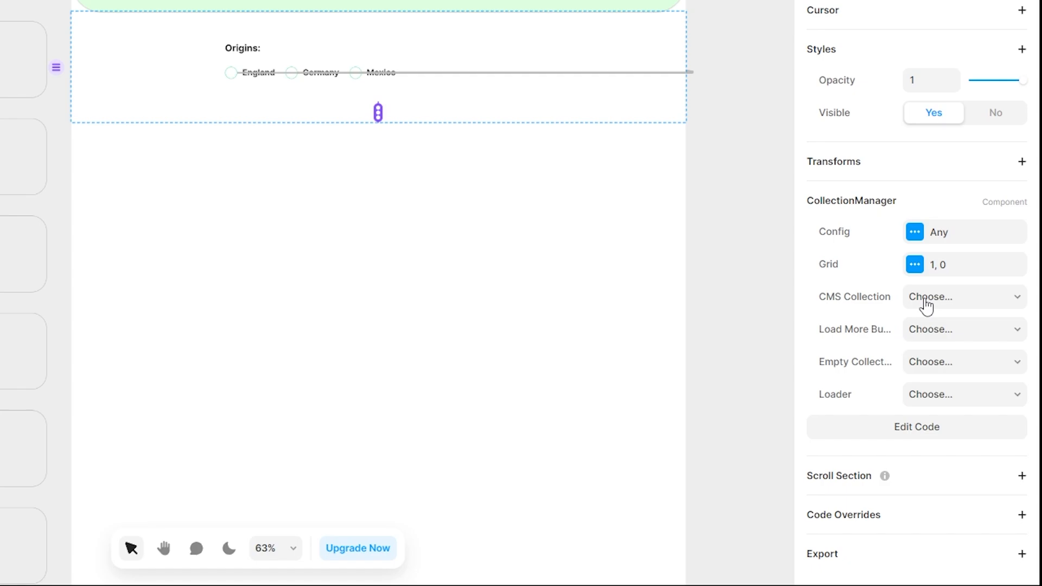
{"action": "left_click", "coordinate": [925, 301]}
{"action": "left_click", "coordinate": [945, 330]}
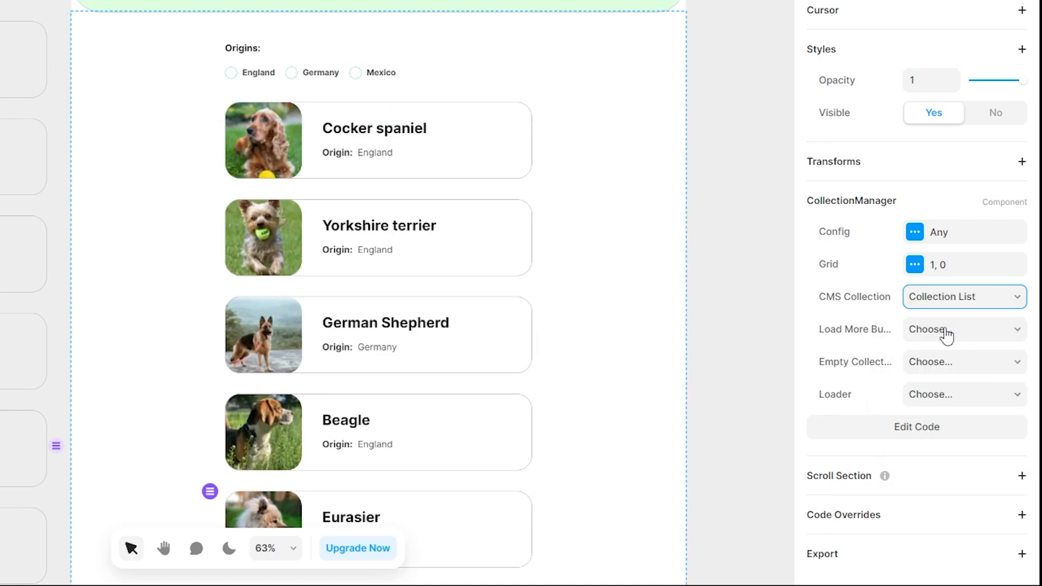
Link the CollectionManager's load more, empty collection and loader slots to Load More Button, Empty Collection and Loader
{"action": "left_click", "coordinate": [945, 332]}
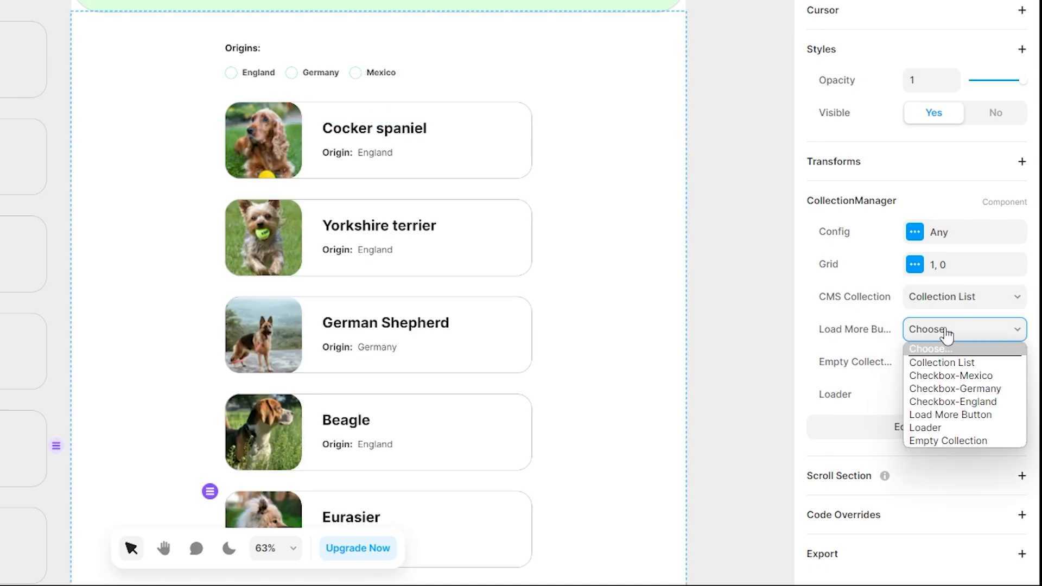
{"action": "left_click", "coordinate": [951, 416]}
{"action": "left_click", "coordinate": [940, 363]}
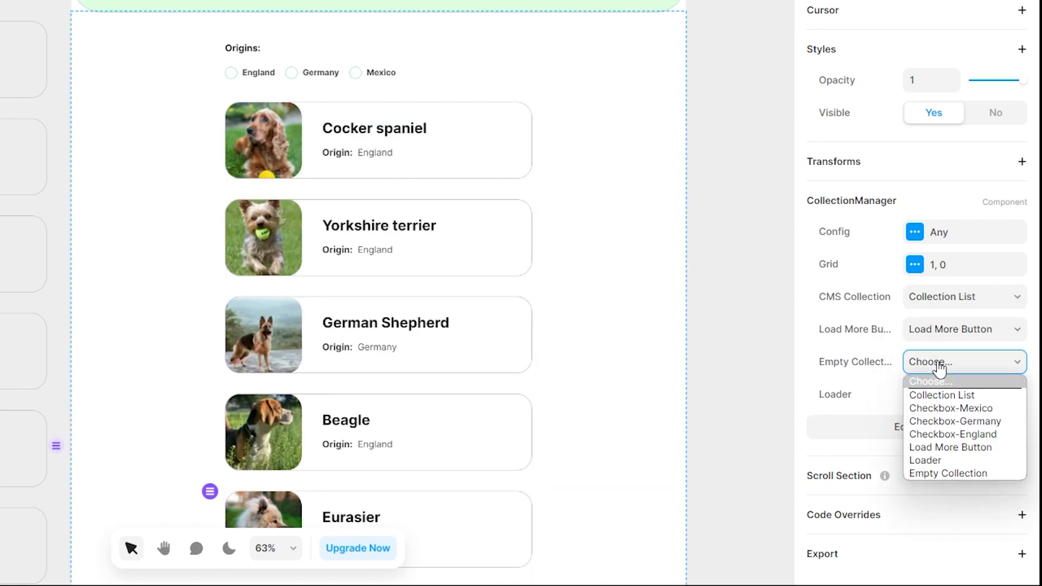
{"action": "left_click", "coordinate": [945, 474]}
{"action": "left_click", "coordinate": [942, 395]}
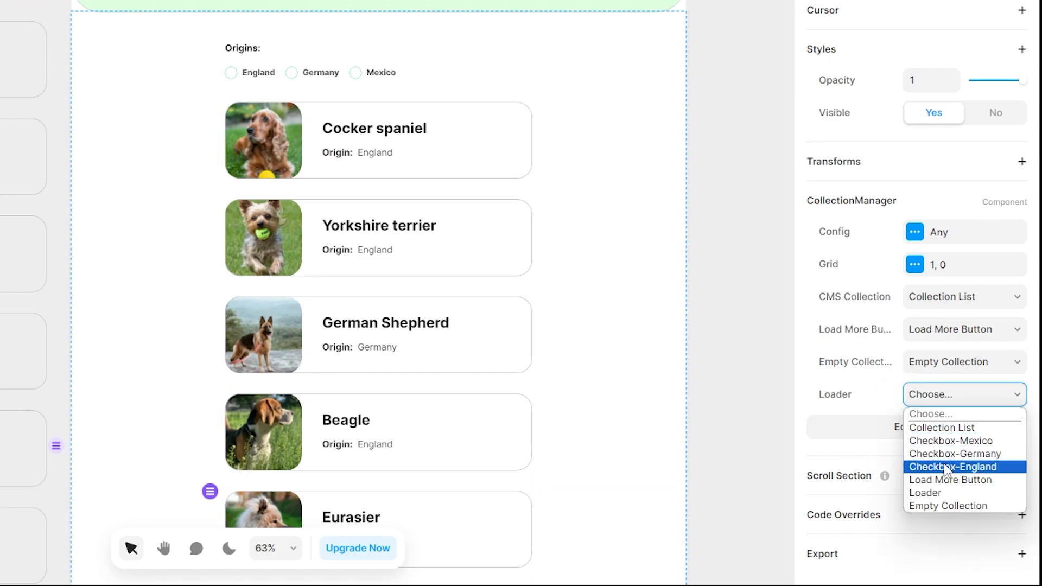
{"action": "left_click", "coordinate": [942, 493]}
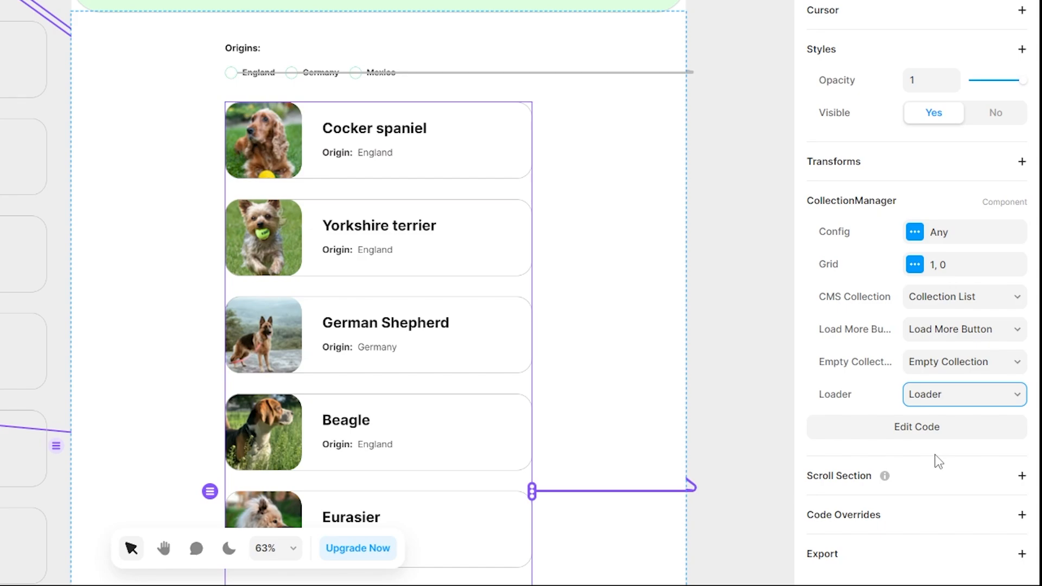
Try Precise matching in the CollectionManager's Config, restore Any, and review the Pagination options
{"action": "left_click", "coordinate": [916, 232]}
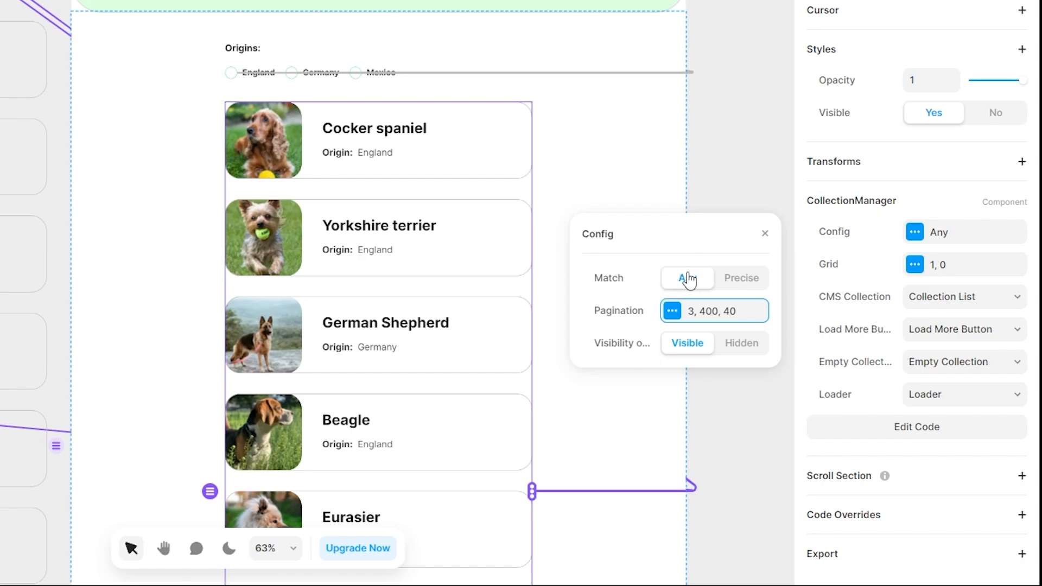
{"action": "left_click", "coordinate": [740, 281]}
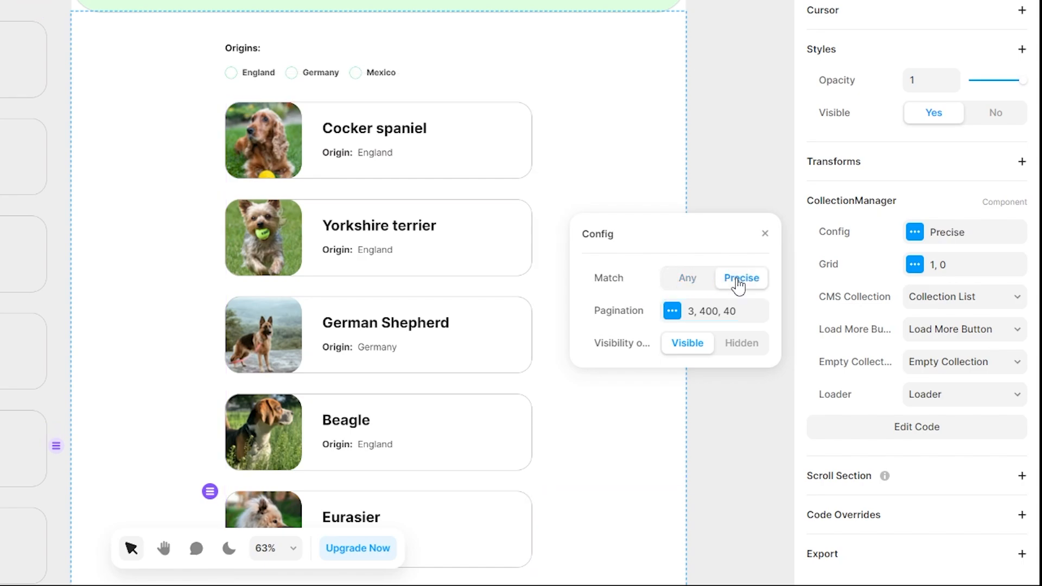
{"action": "left_click", "coordinate": [688, 281]}
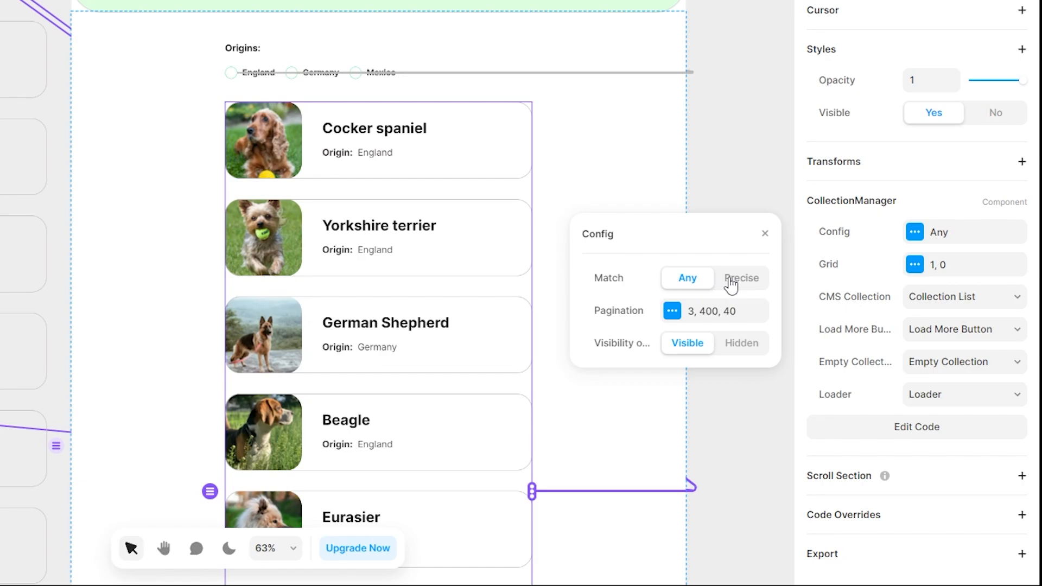
{"action": "left_click", "coordinate": [714, 316]}
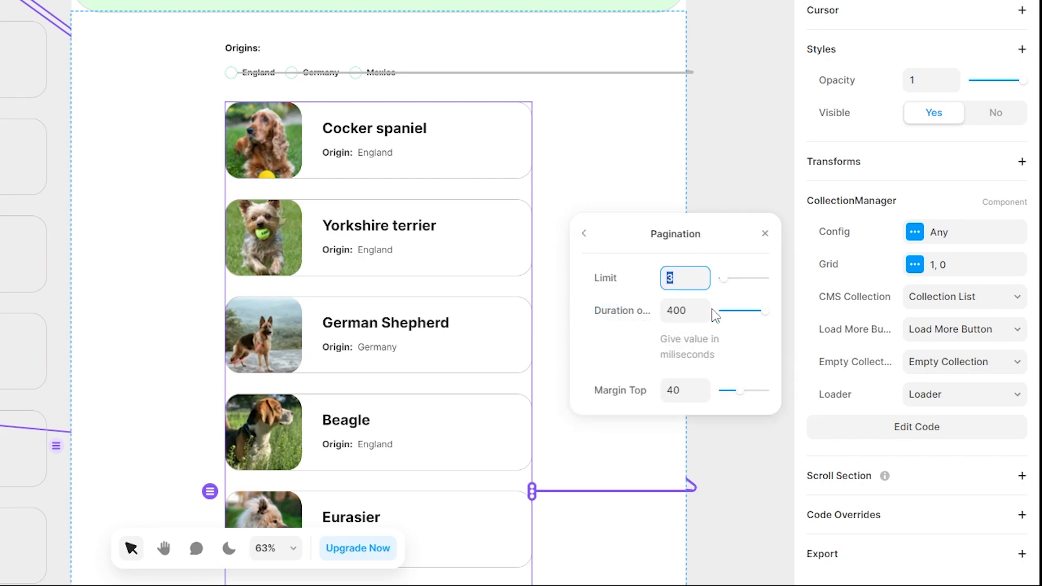
{"action": "left_click", "coordinate": [636, 288]}
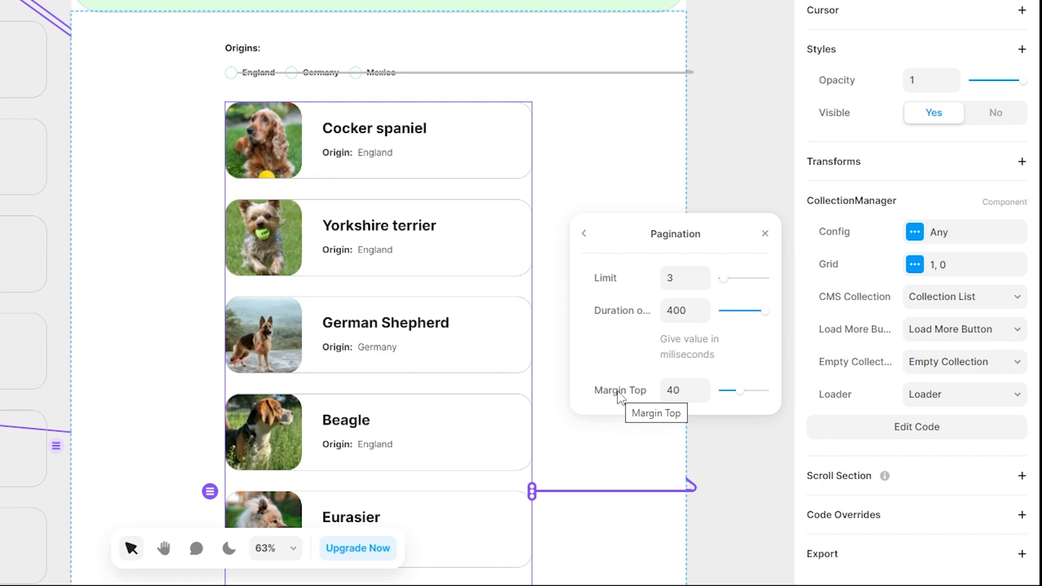
{"action": "left_click", "coordinate": [766, 234]}
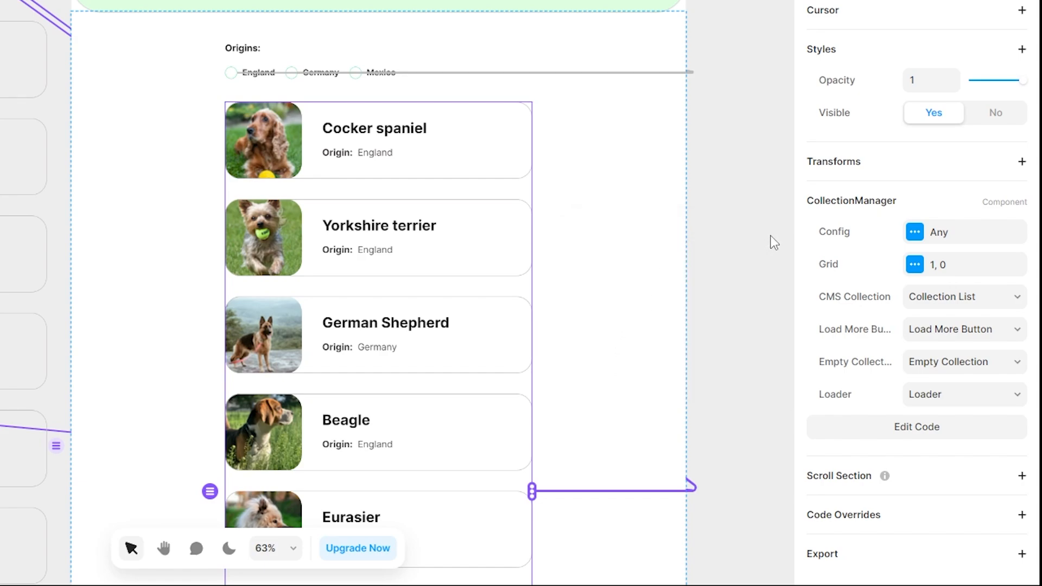
Try a 2-column layout with a gap of 15 in the CollectionManager's Grid settings
{"action": "left_click", "coordinate": [942, 274]}
{"action": "left_click", "coordinate": [687, 306]}
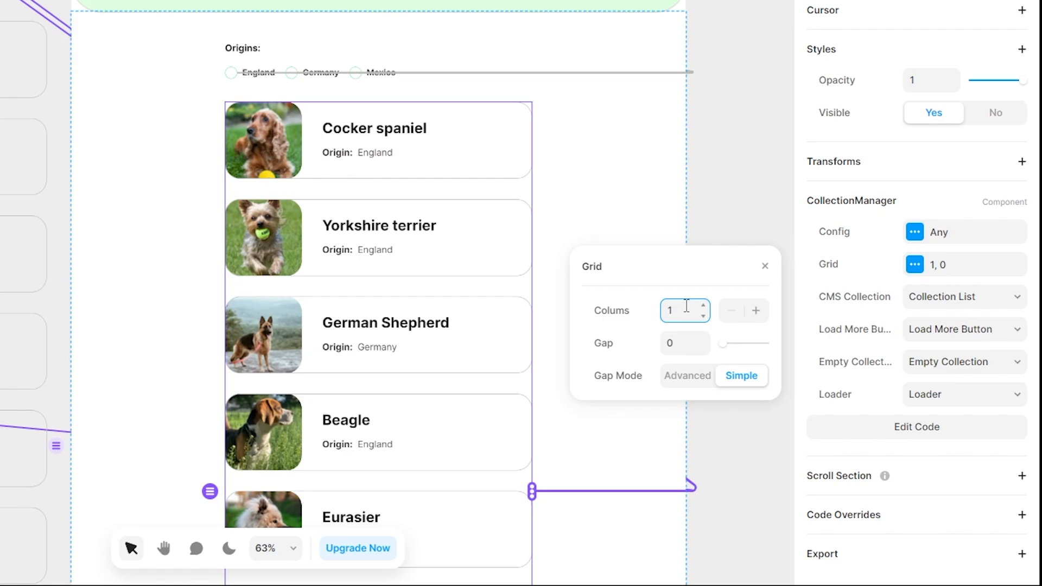
{"action": "left_click", "coordinate": [756, 311]}
{"action": "left_click", "coordinate": [681, 342]}
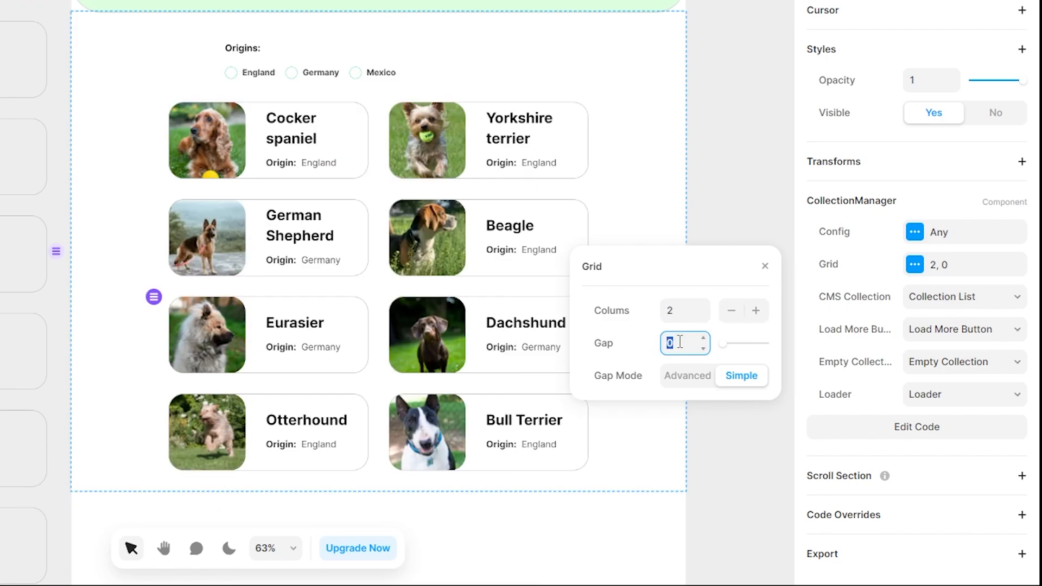
{"action": "type", "text": "15"}
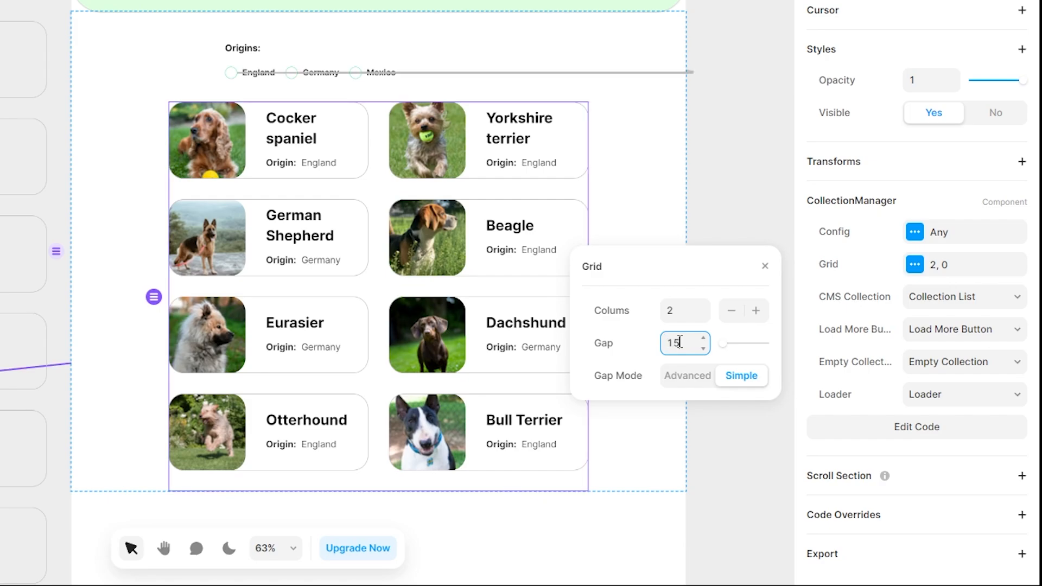
{"action": "key", "text": "Return"}
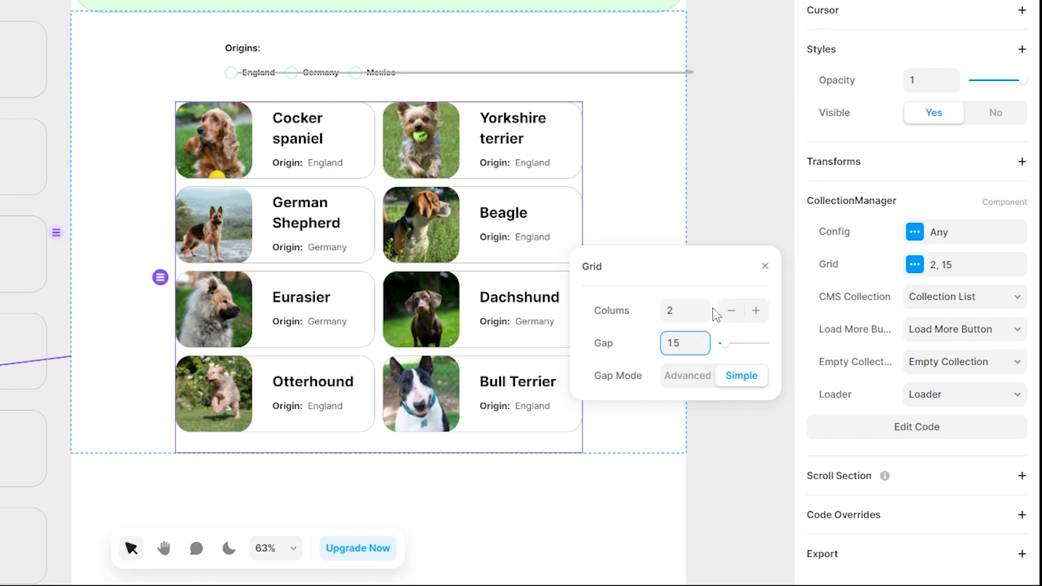
Set the CollectionManager's grid to 1 column with a gap of 20, and switch Gap Mode to Advanced
{"action": "left_click", "coordinate": [728, 311]}
{"action": "left_click", "coordinate": [683, 343]}
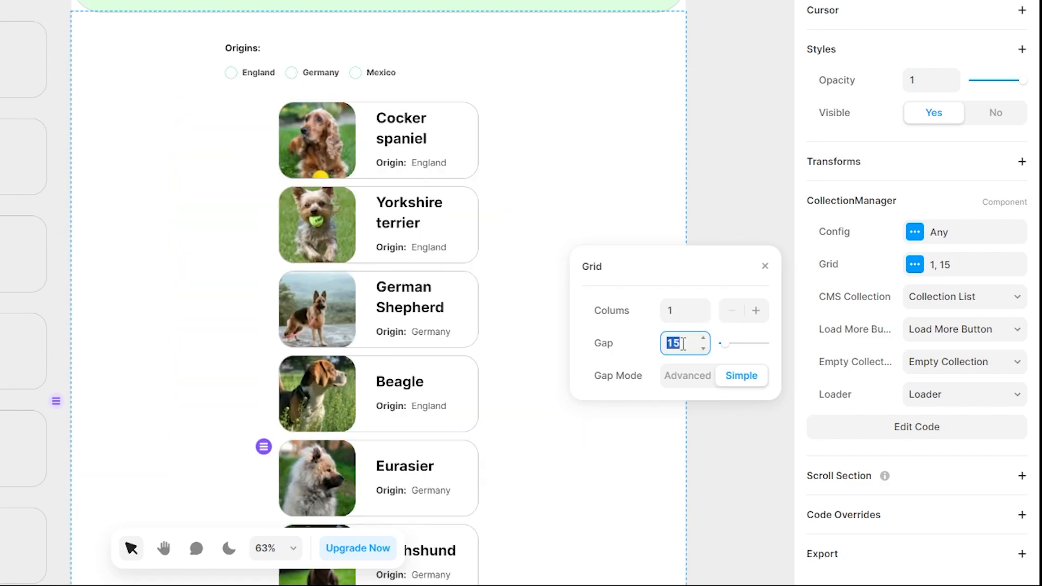
{"action": "type", "text": "20"}
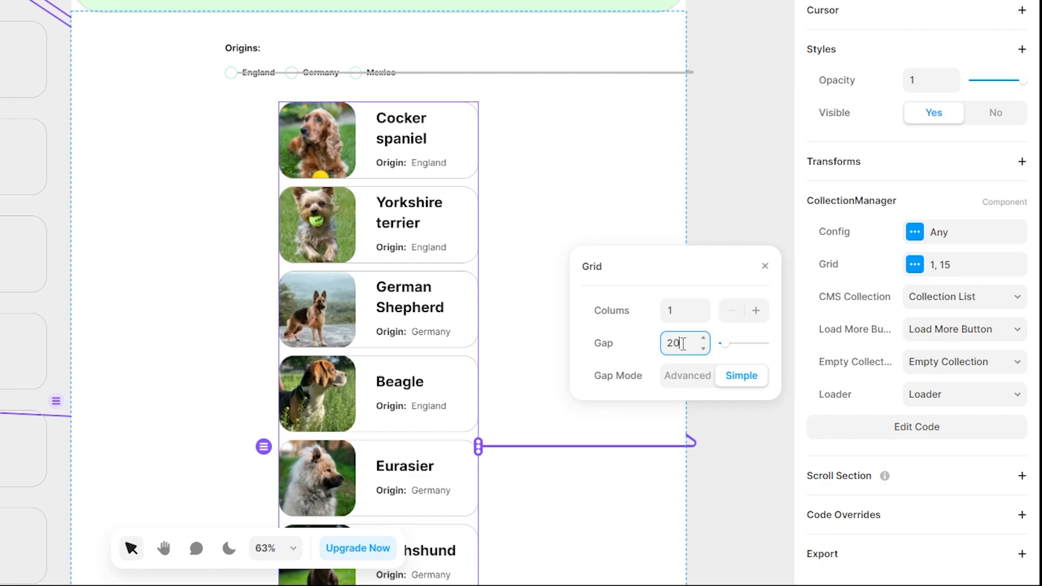
{"action": "key", "text": "Return"}
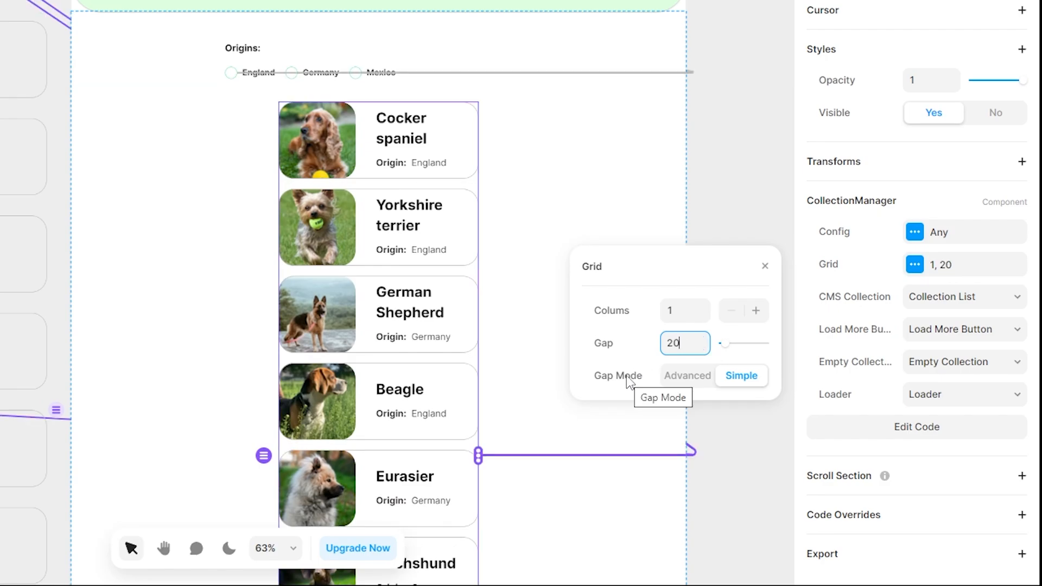
{"action": "left_click", "coordinate": [681, 376]}
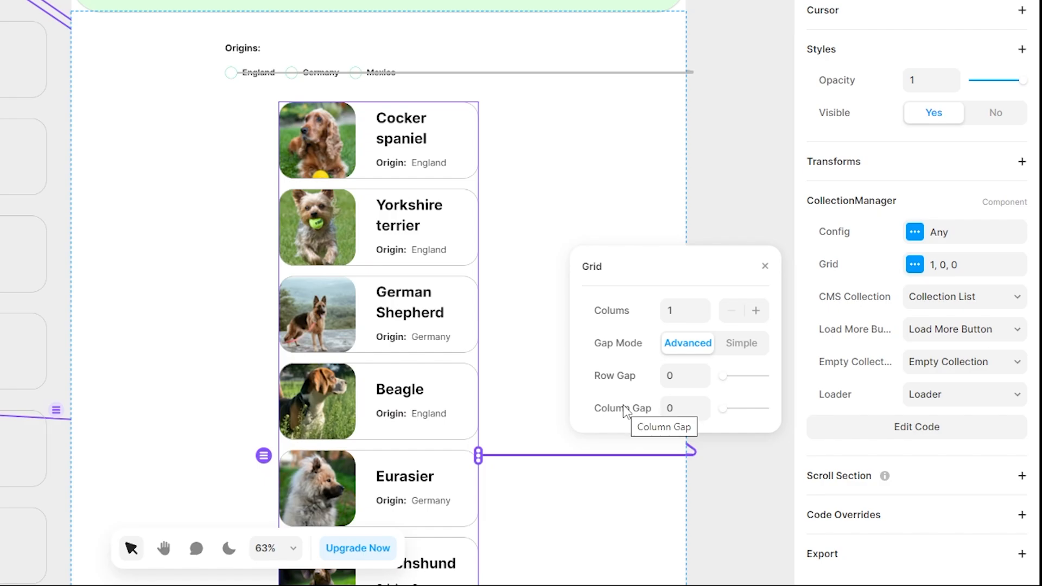
{"action": "left_click", "coordinate": [764, 266]}
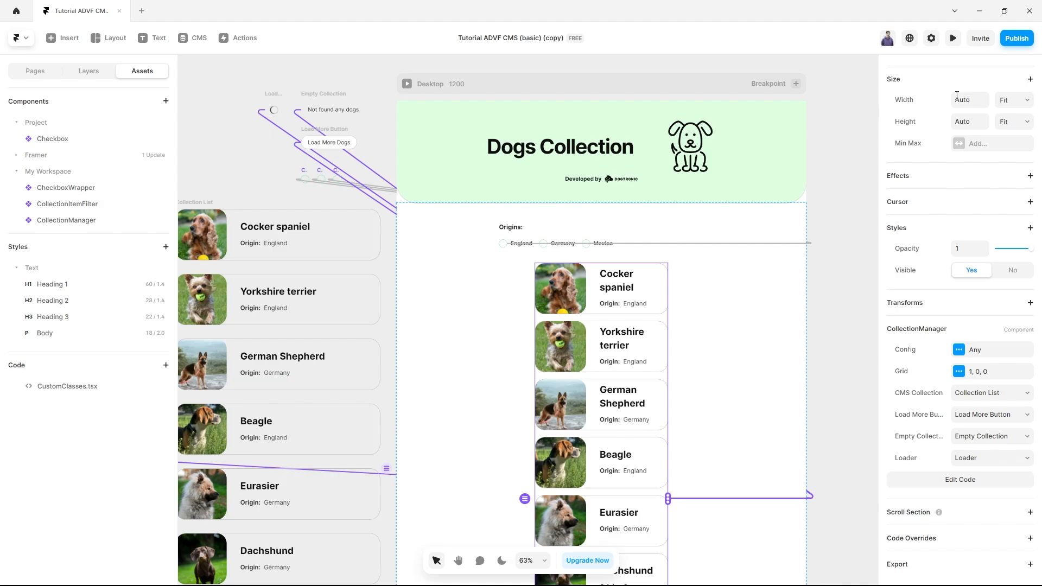
Set the CollectionManager's width to 600
{"action": "left_click", "coordinate": [958, 97]}
{"action": "type", "text": "800"}
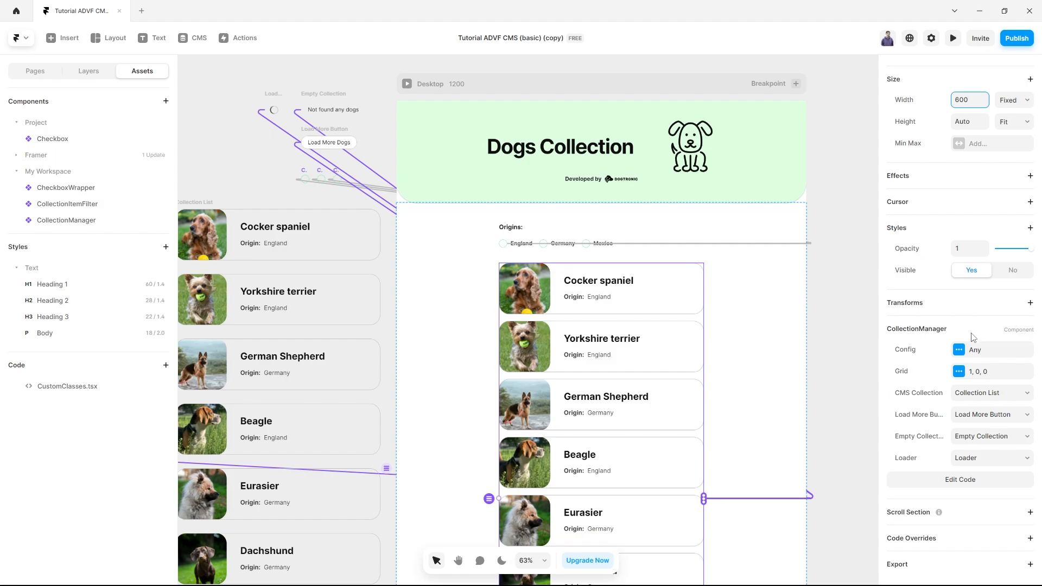
Try Hidden for the collection's canvas visibility in the CollectionManager's Config, and restore Visible
{"action": "left_click", "coordinate": [975, 350]}
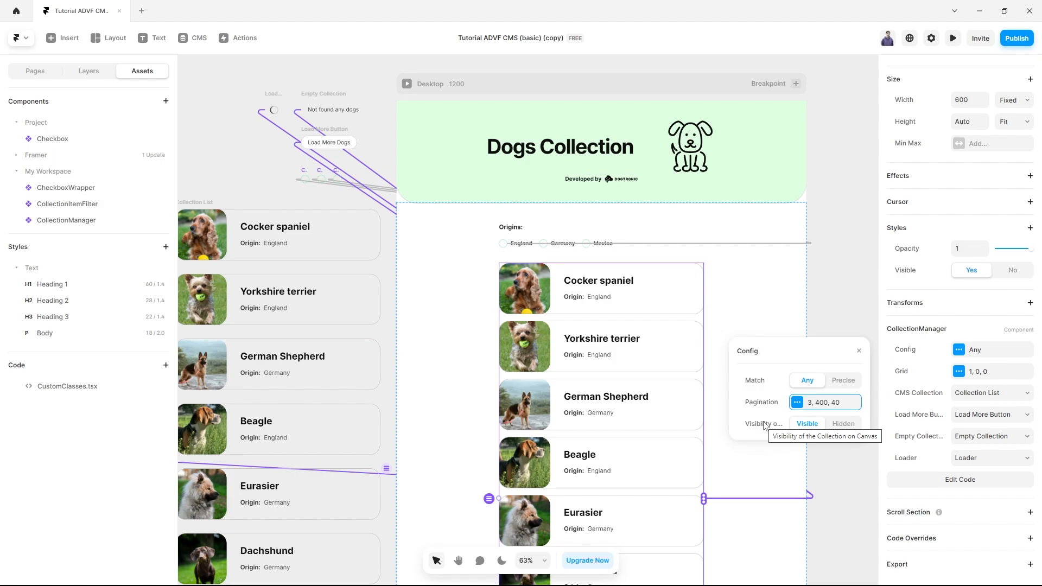
{"action": "left_click", "coordinate": [842, 424]}
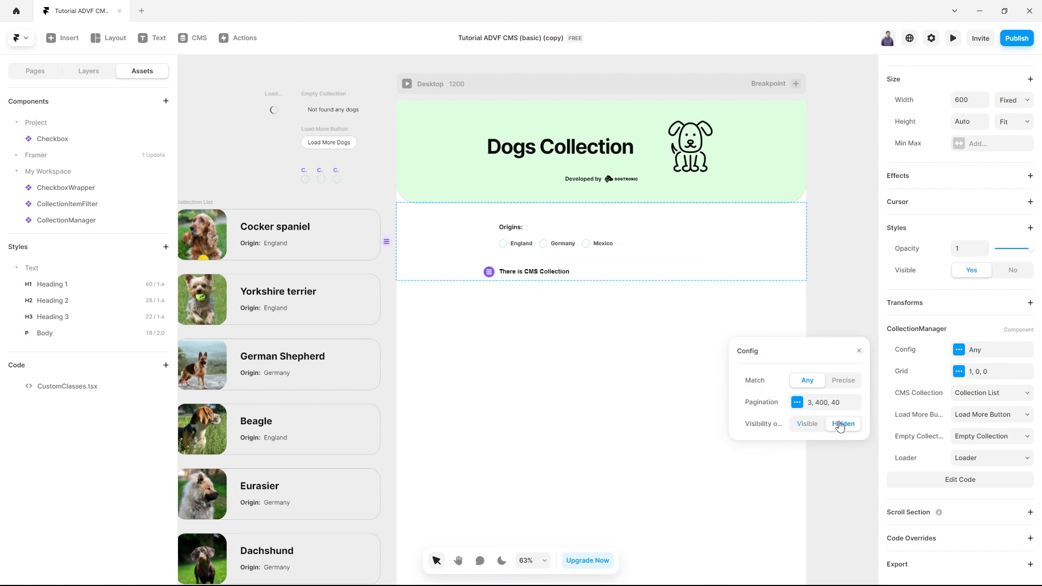
{"action": "left_click", "coordinate": [804, 425]}
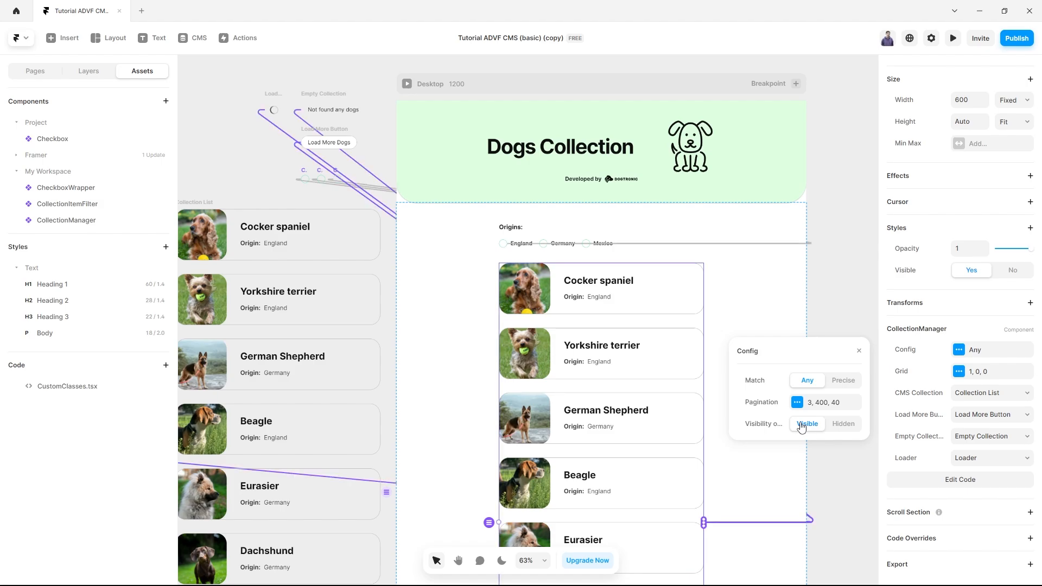
{"action": "left_click", "coordinate": [859, 351]}
{"action": "left_click", "coordinate": [840, 328]}
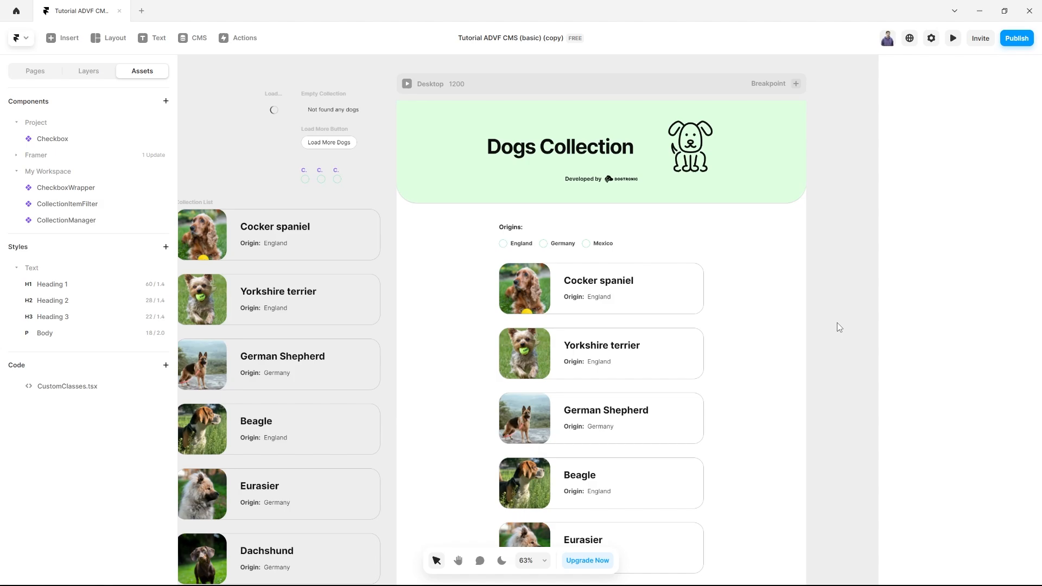
Preview the page and test the England, Germany and Mexico origin filters, turning each on and off
{"action": "key", "text": "ctrl+p"}
{"action": "scroll", "coordinate": [714, 273], "scroll_direction": "down", "scroll_amount": 2}
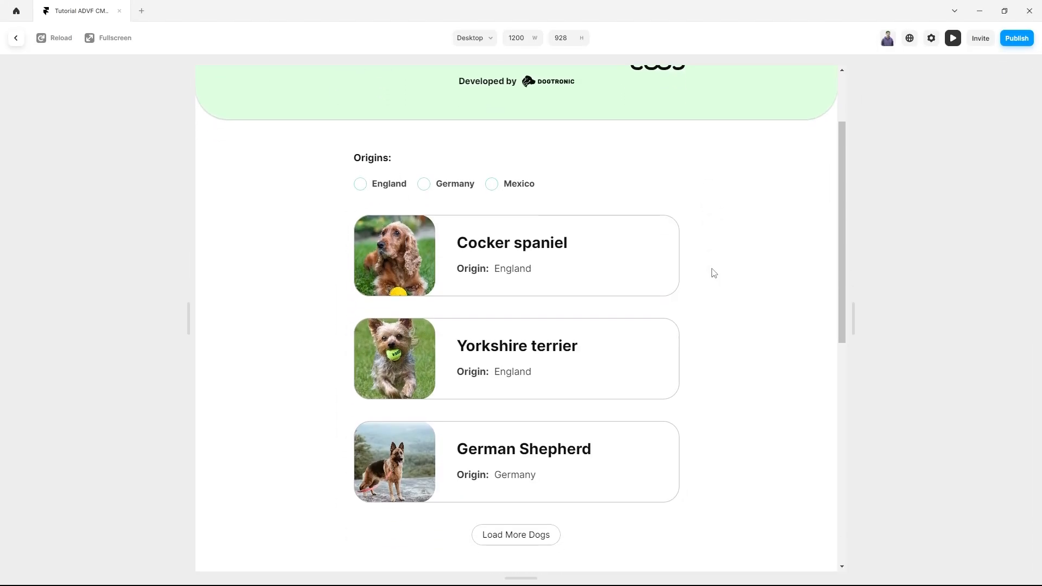
{"action": "left_click", "coordinate": [361, 184]}
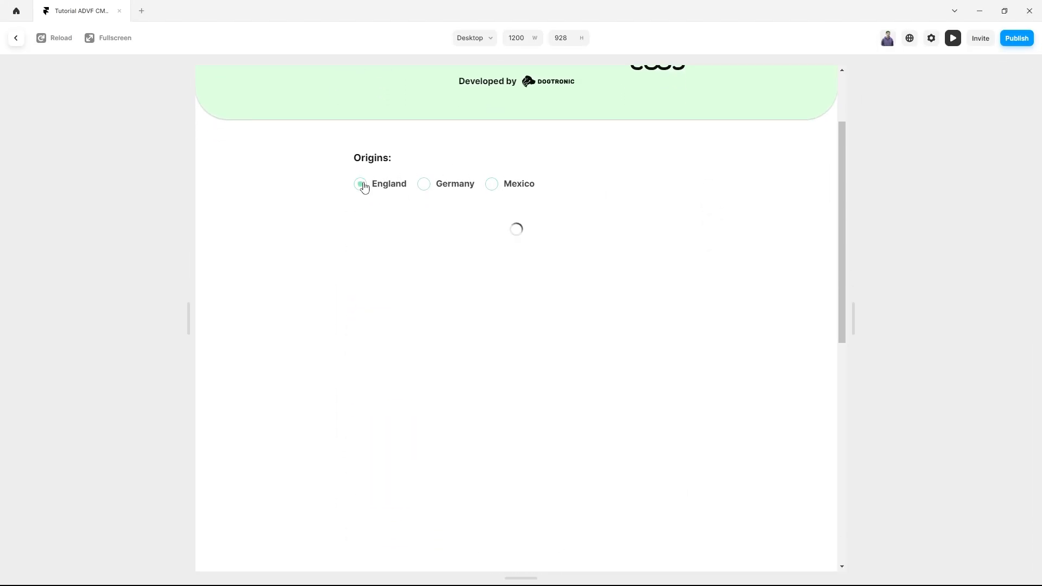
{"action": "left_click", "coordinate": [367, 186]}
{"action": "left_click", "coordinate": [424, 186]}
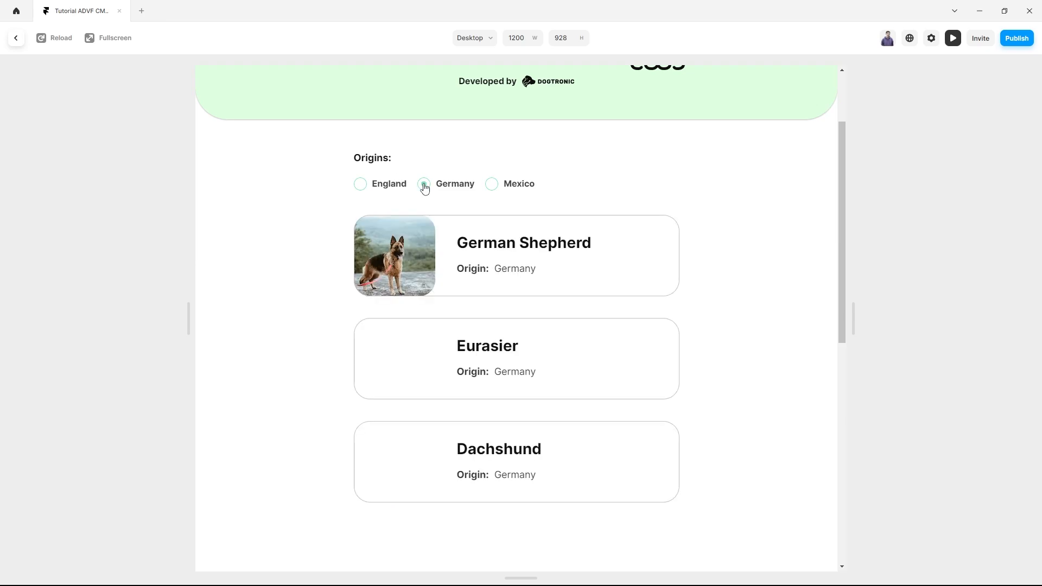
{"action": "left_click", "coordinate": [424, 186]}
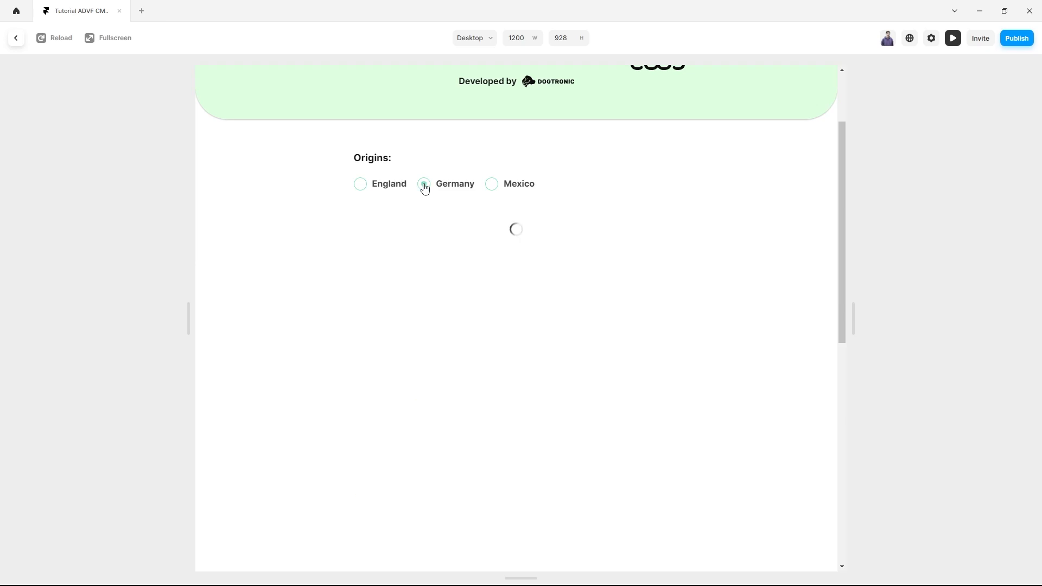
{"action": "left_click", "coordinate": [491, 185]}
{"action": "left_click", "coordinate": [492, 184]}
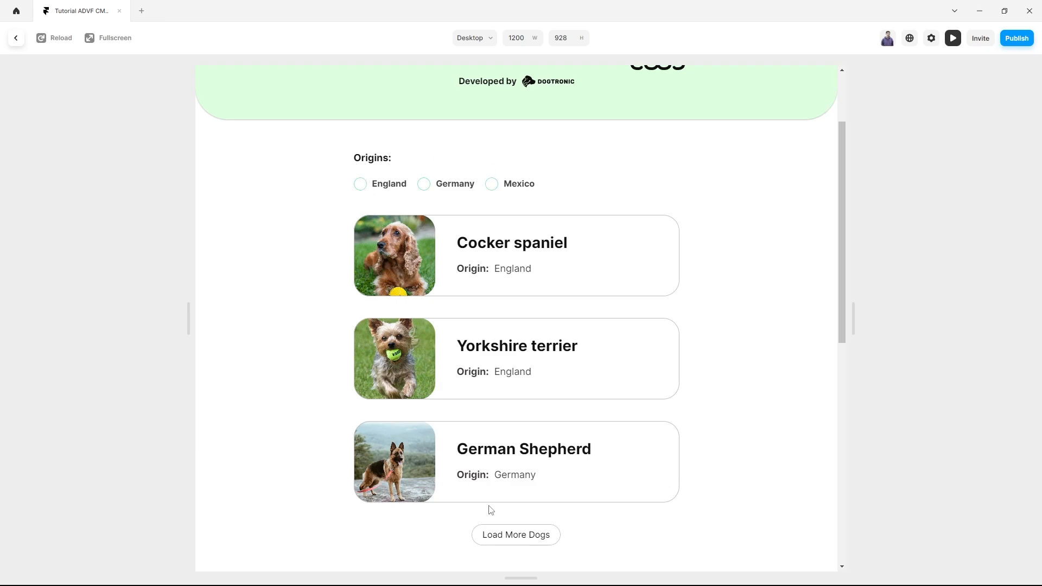
Test Load More Dogs in the preview and check the items added to the list
{"action": "left_click", "coordinate": [493, 537]}
{"action": "scroll", "coordinate": [494, 539], "scroll_direction": "down", "scroll_amount": 5}
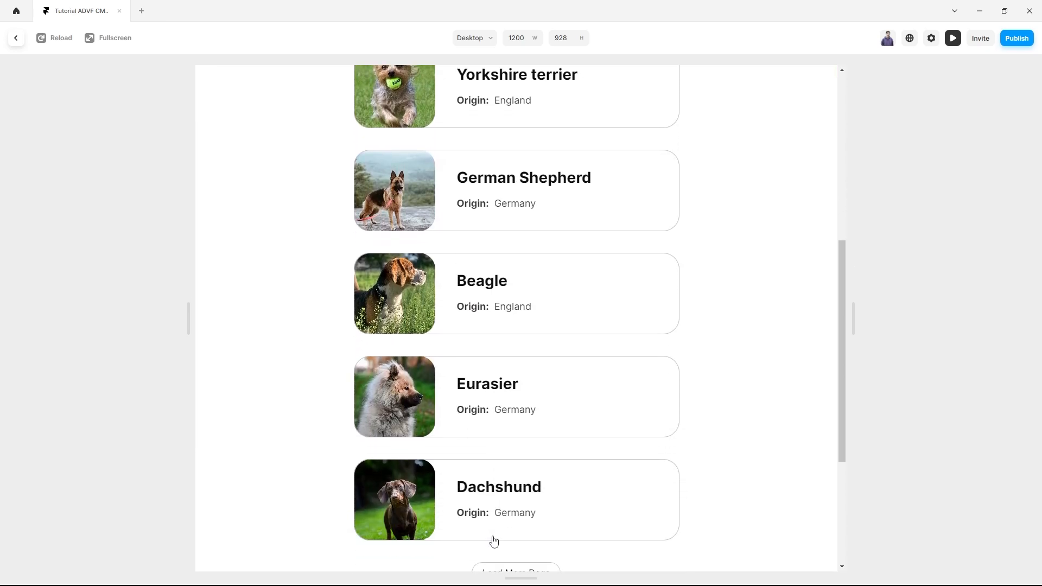